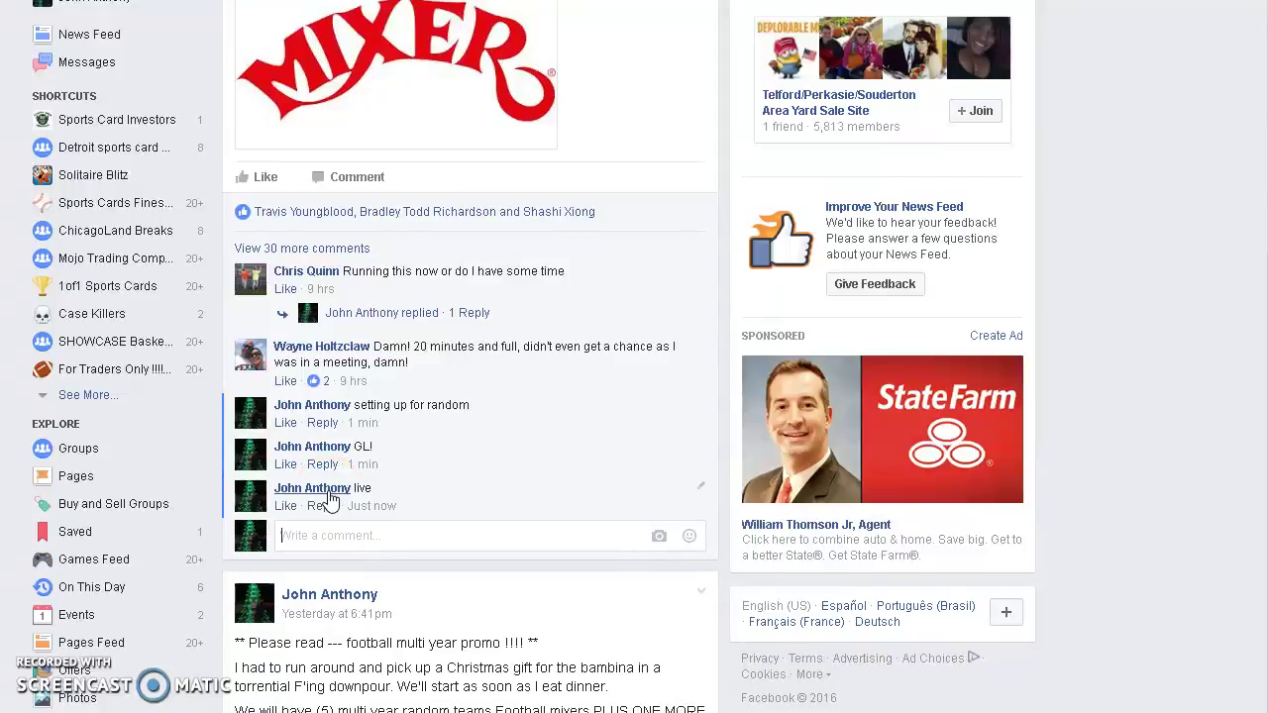
- Copy the full participant list from the football multi-year mixer post
scroll(331, 496, "up", 10)
scroll(331, 499, "up", 1)
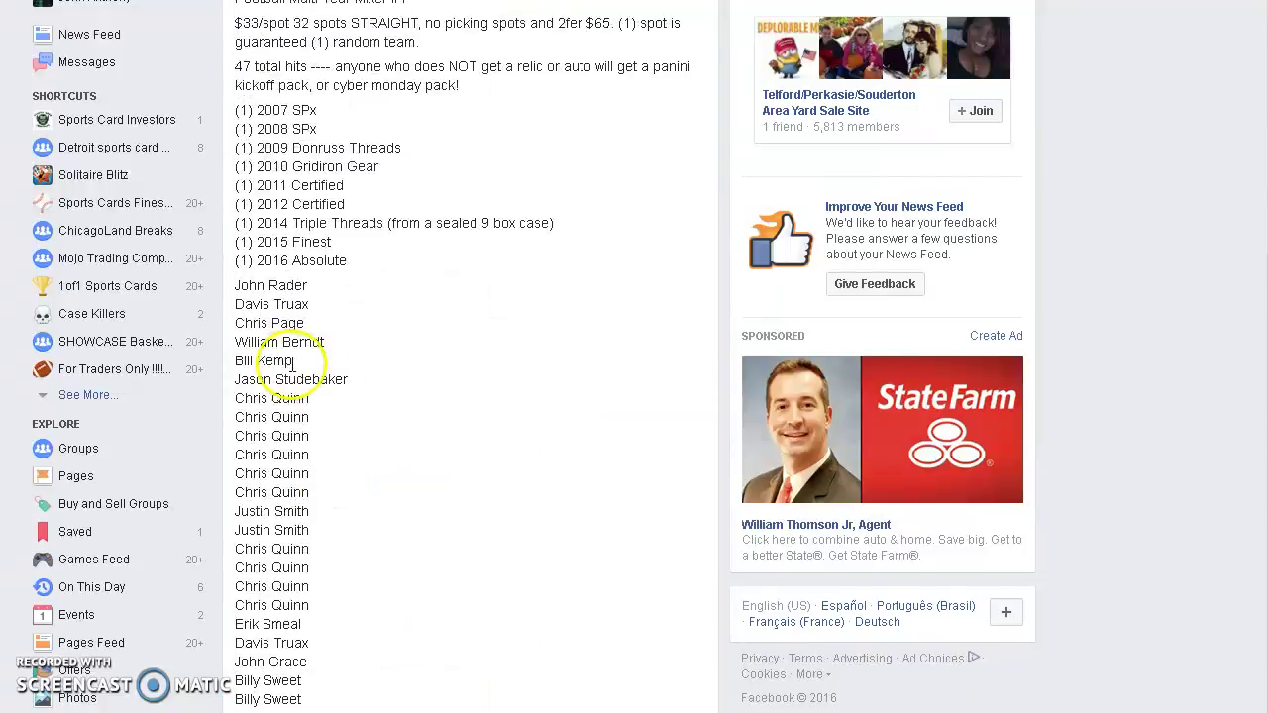
left_click_drag(233, 285, 405, 378)
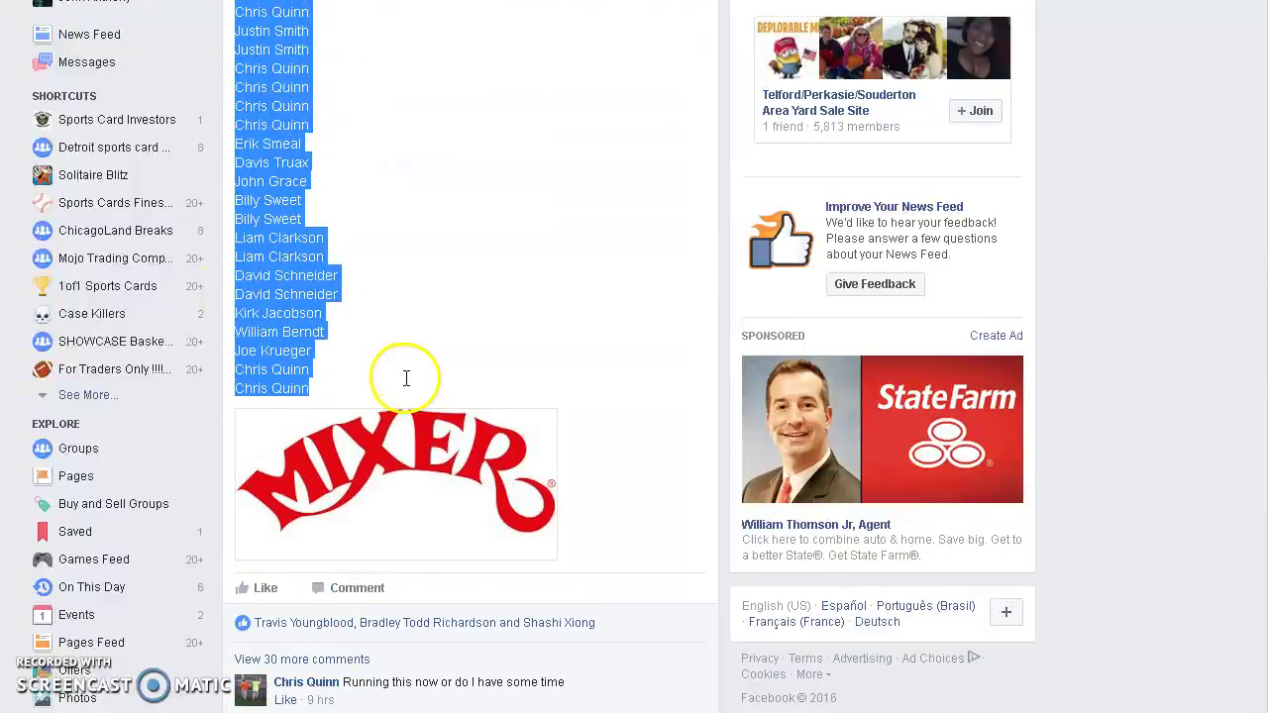
right_click(314, 327)
left_click(345, 334)
- Paste the participant list into the entries of the holiday promo 15 giveaway on RANDOM.ORG
key("ctrl+Tab")
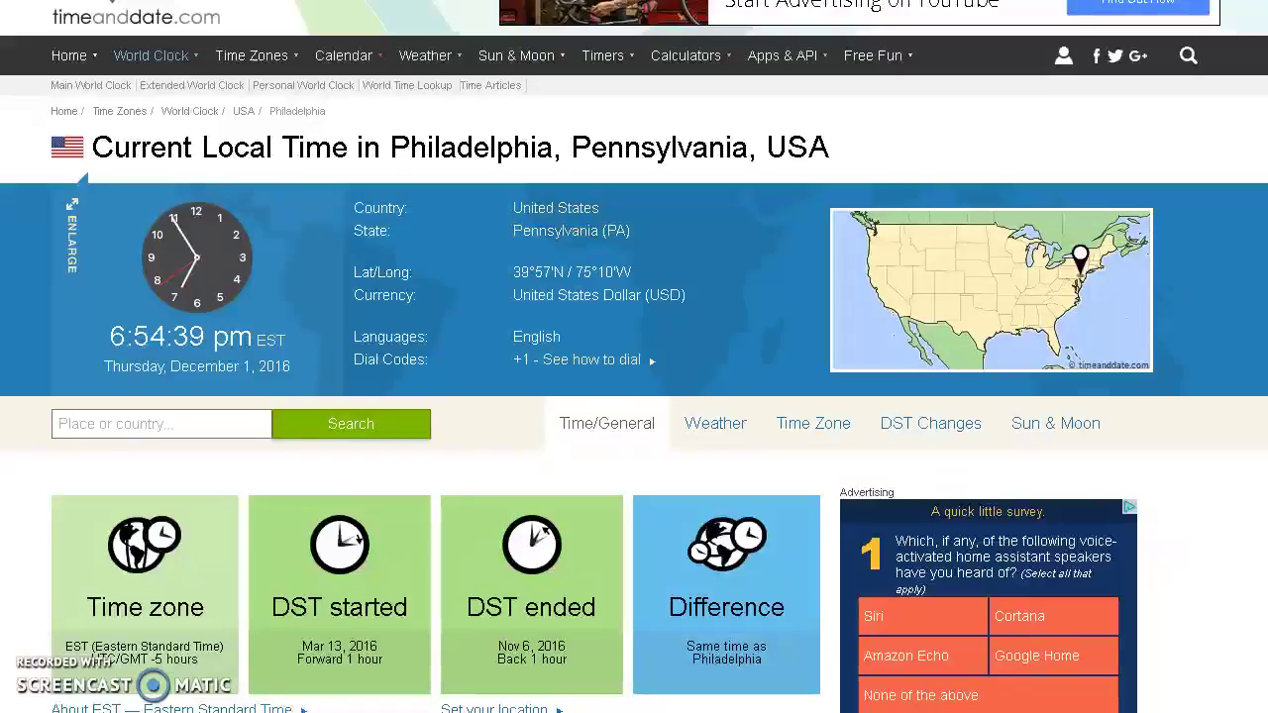
key("ctrl+Tab")
left_click(453, 466)
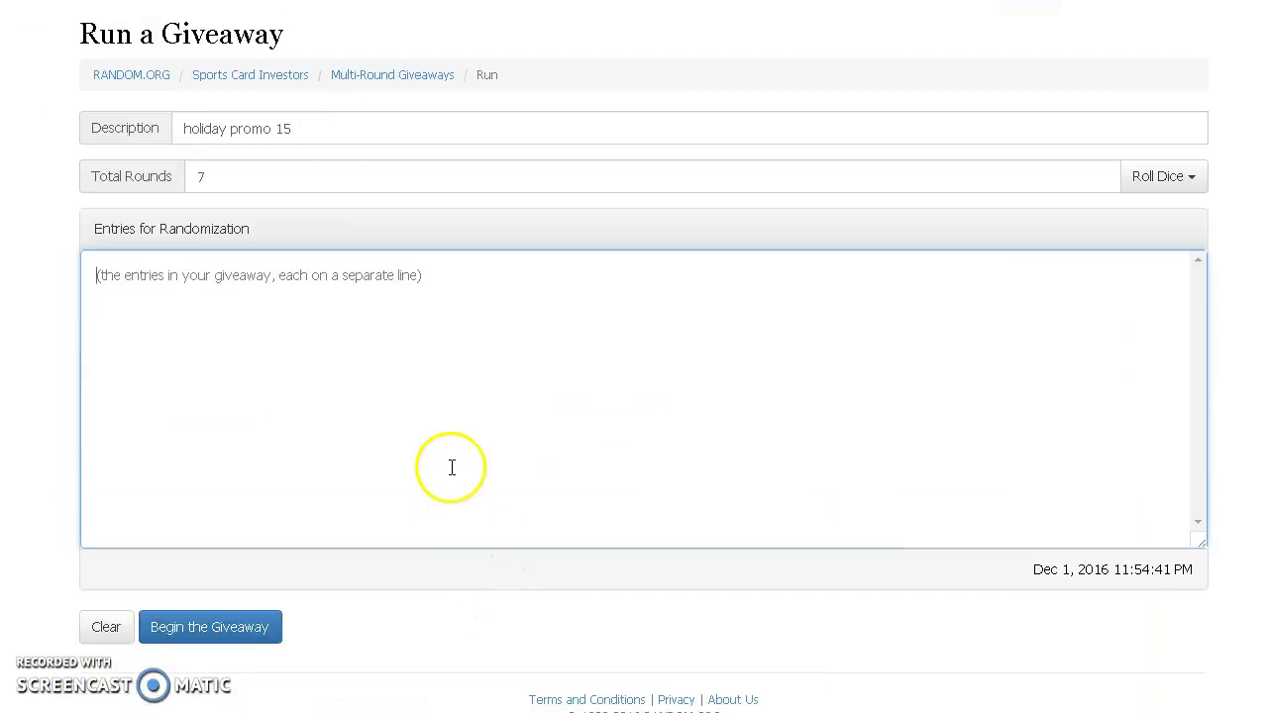
right_click(453, 467)
left_click(498, 584)
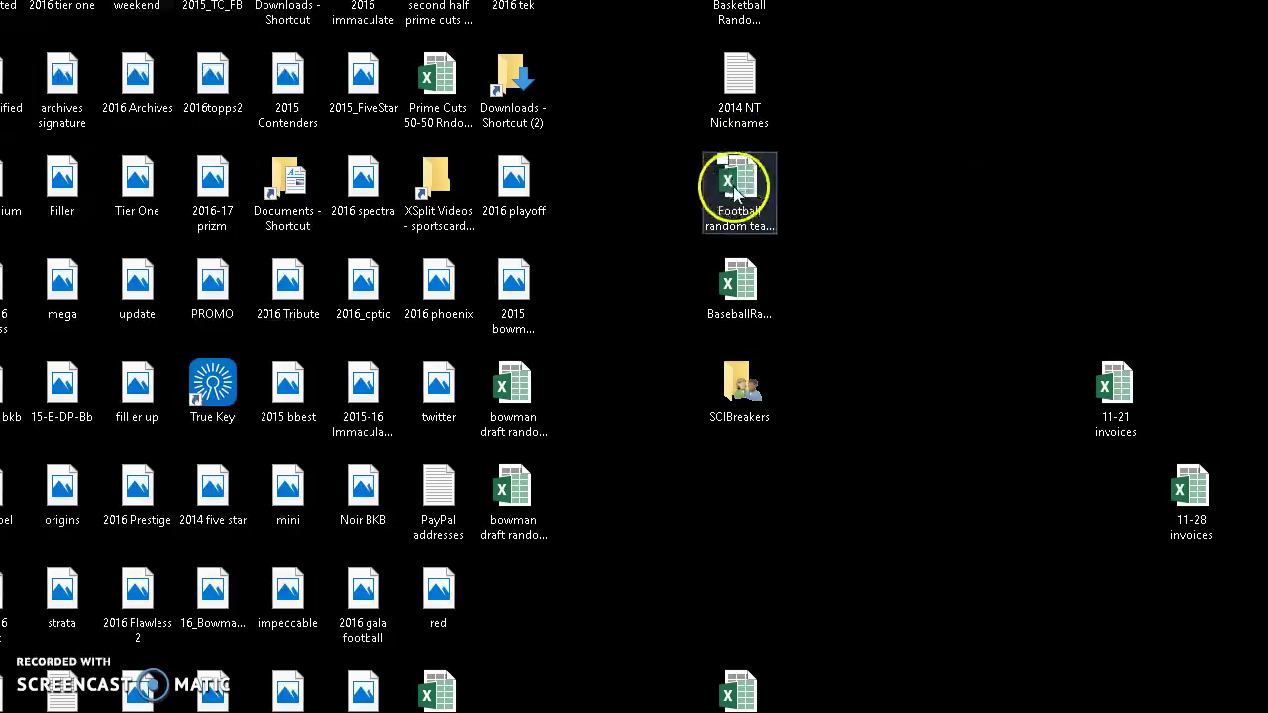
- Open the football random teams workbook from the desktop
double_click(733, 182)
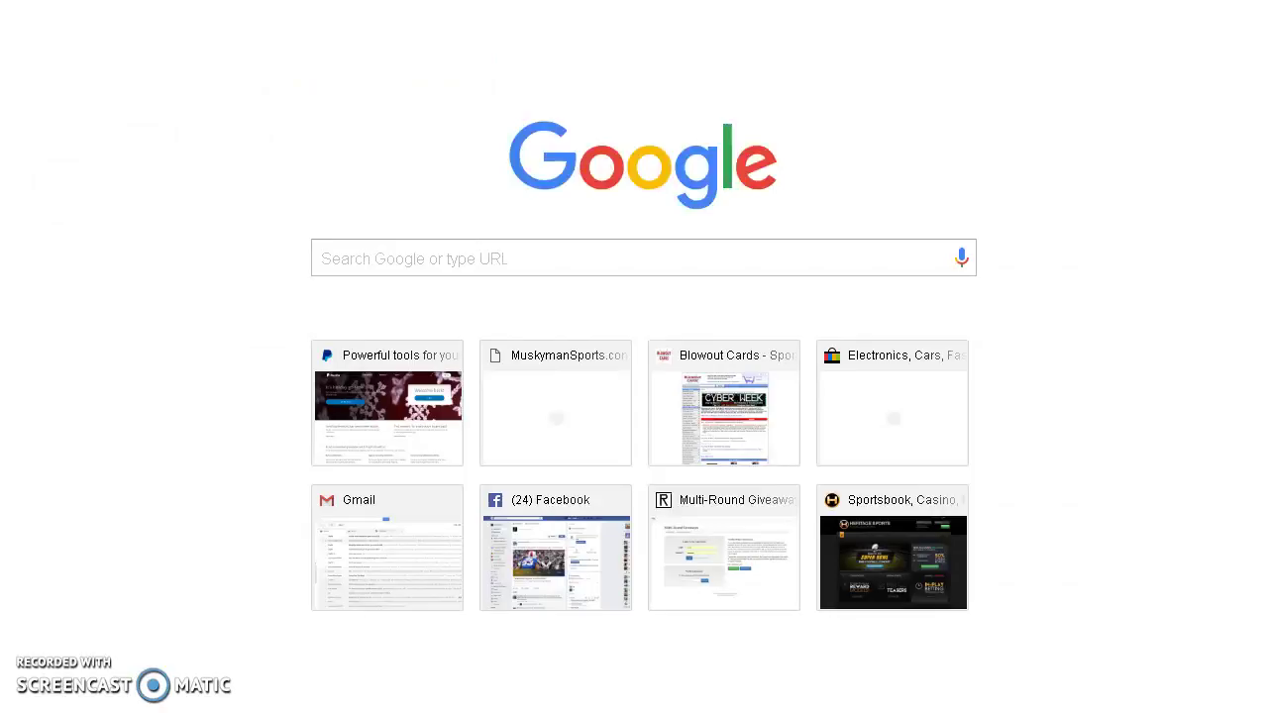
- Open Facebook, go to the Sports Card Investors Group Breaks group and expand the full text of the Multi Year Football Mixer post
type("f")
key("Return")
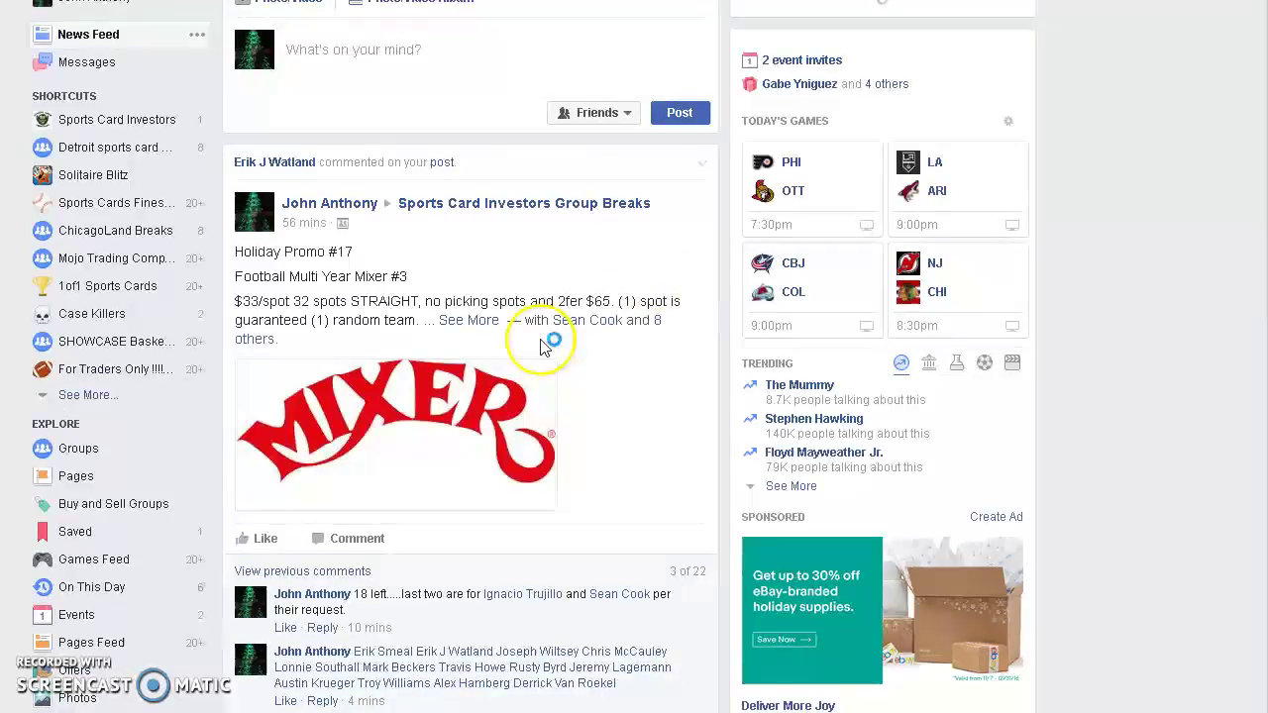
scroll(541, 357, "down", 4)
scroll(541, 353, "up", 4)
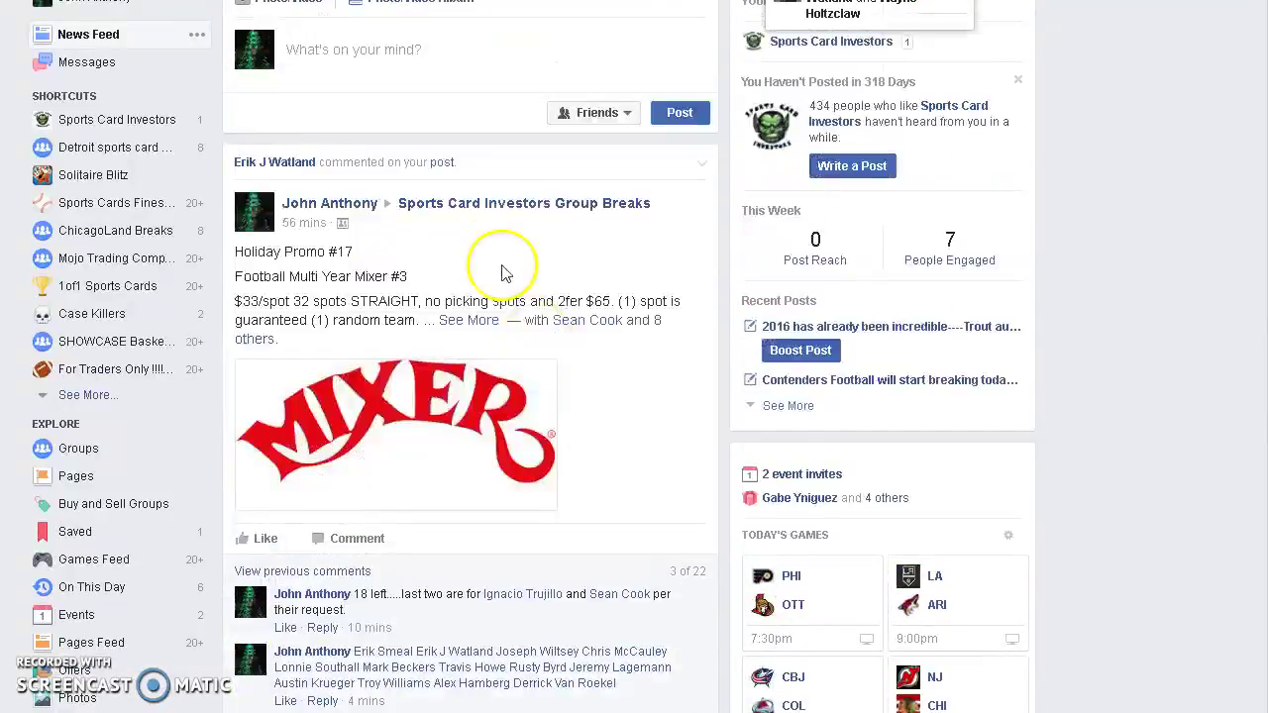
left_click(488, 206)
scroll(515, 397, "down", 7)
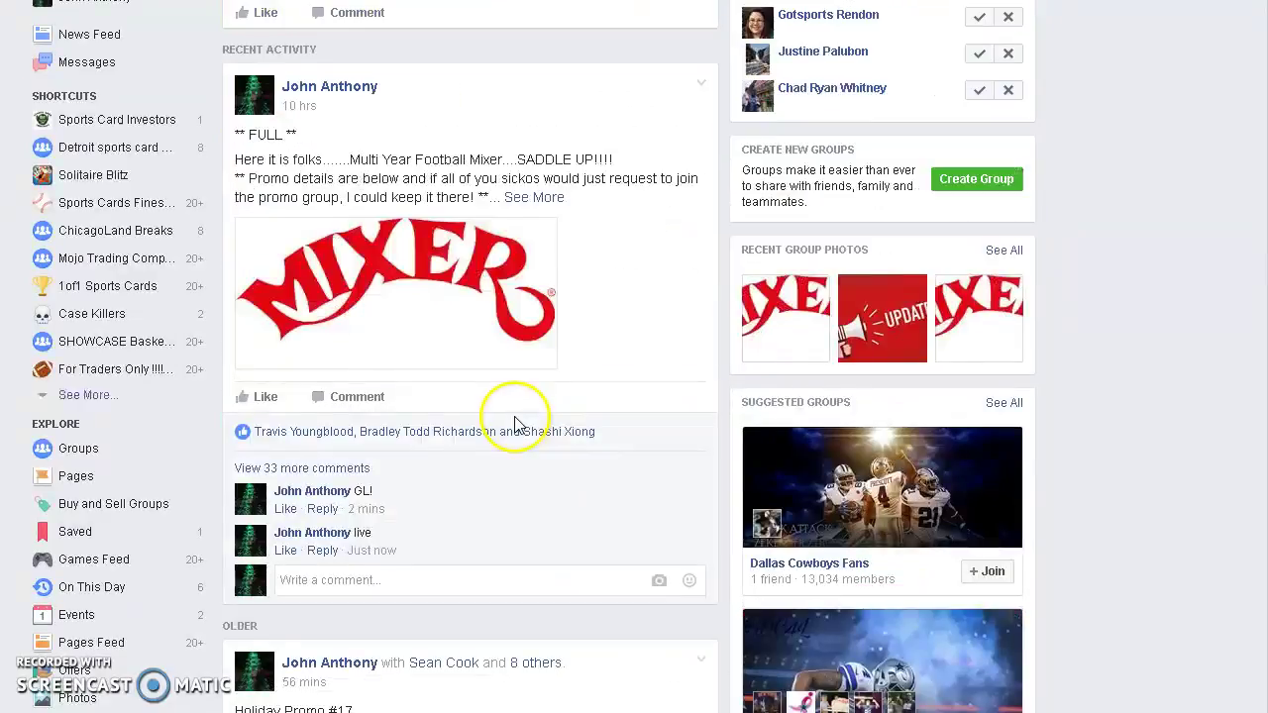
scroll(514, 423, "down", 2)
scroll(518, 424, "up", 2)
left_click(540, 199)
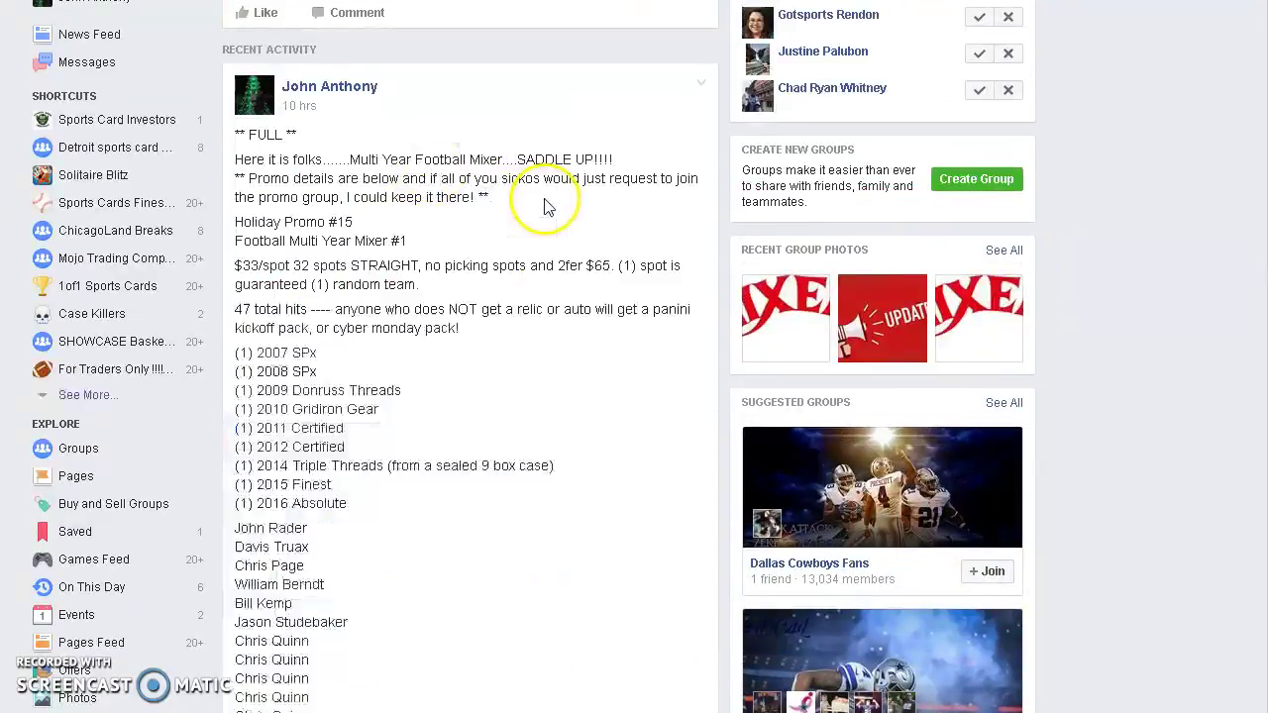
- Copy all participant names listed in the expanded Holiday Promo #15 post
scroll(188, 397, "down", 3)
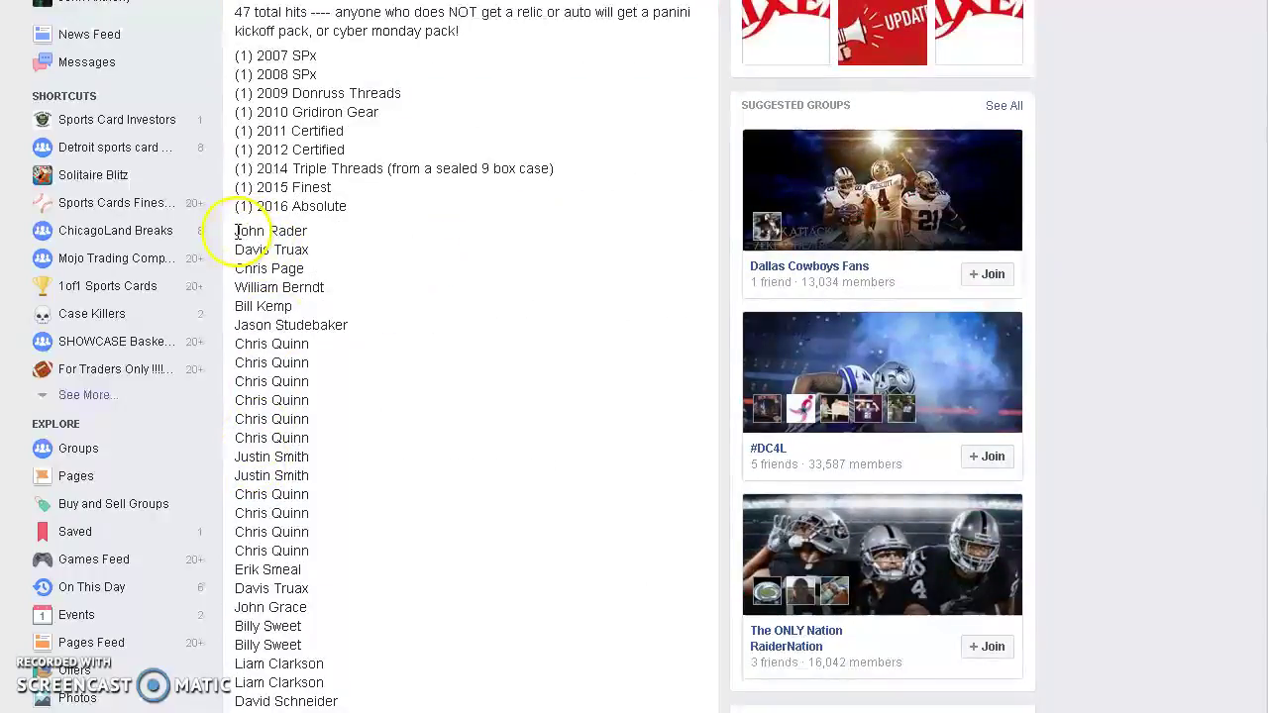
left_click_drag(238, 231, 428, 331)
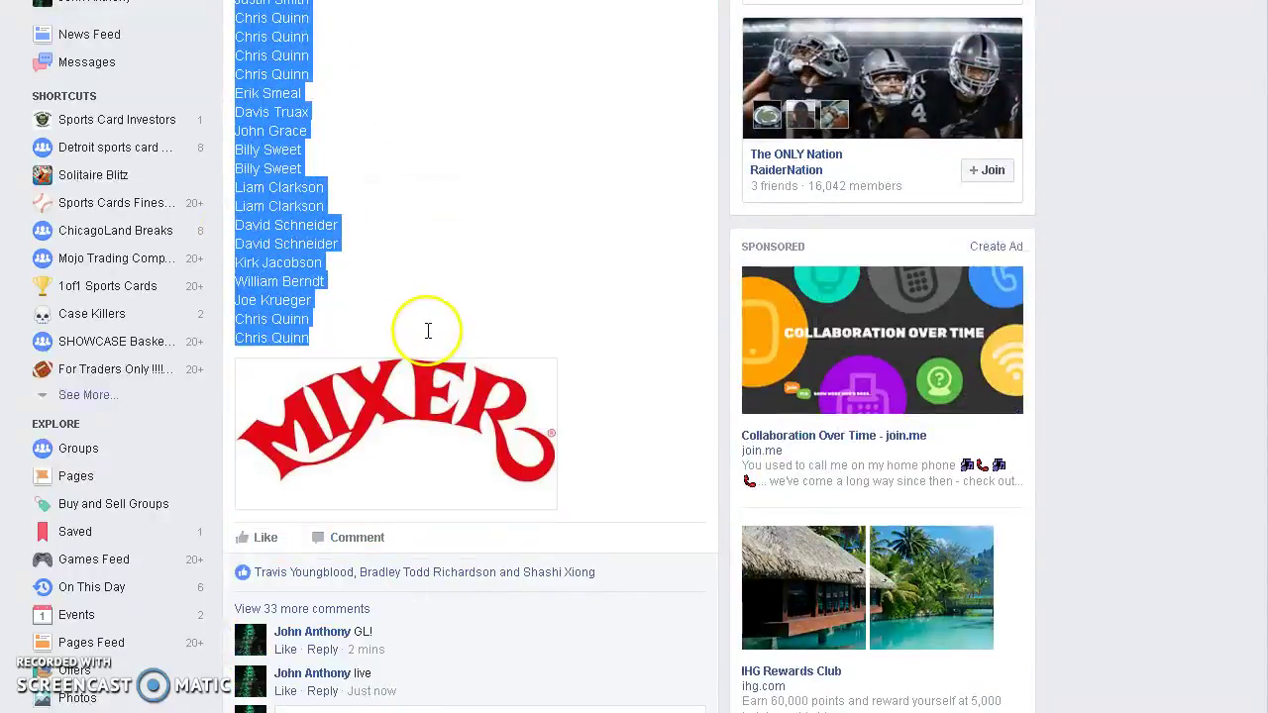
right_click(273, 230)
left_click(289, 246)
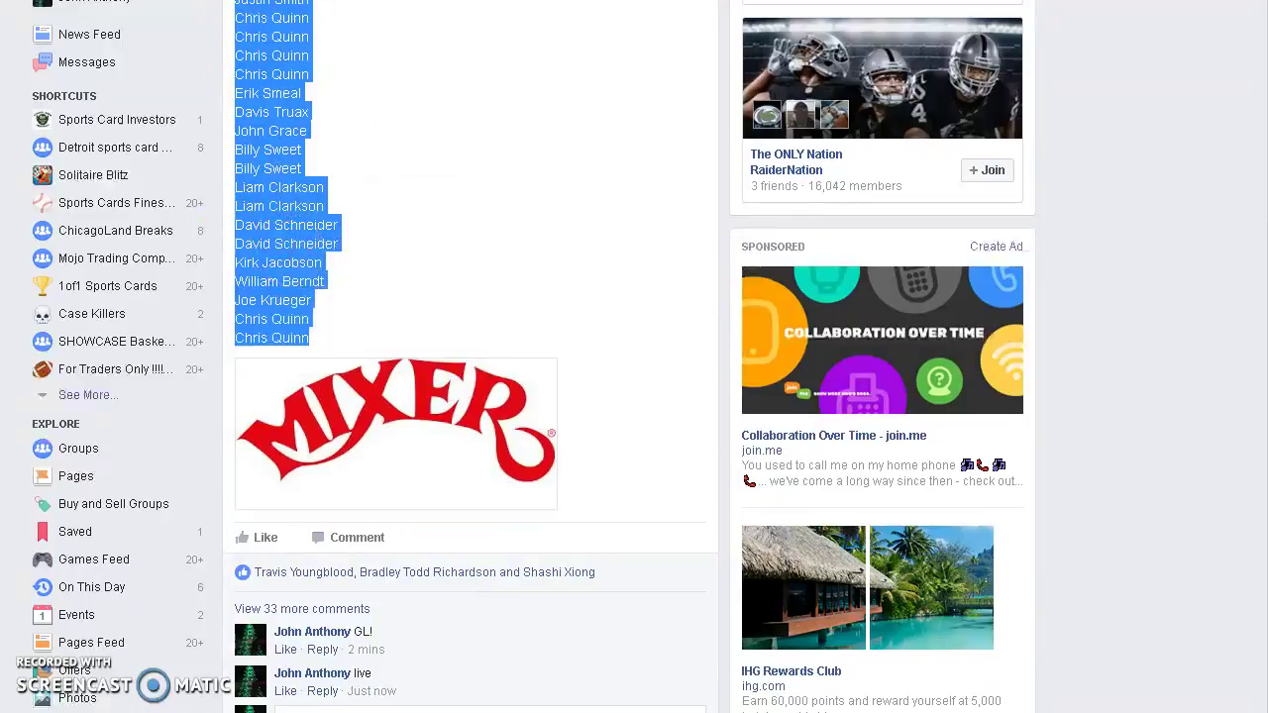
- Open the timeanddate.com world clock for Philadelphia, and log in to RANDOM.ORG to start a new multi-round giveaway
key("ctrl+t")
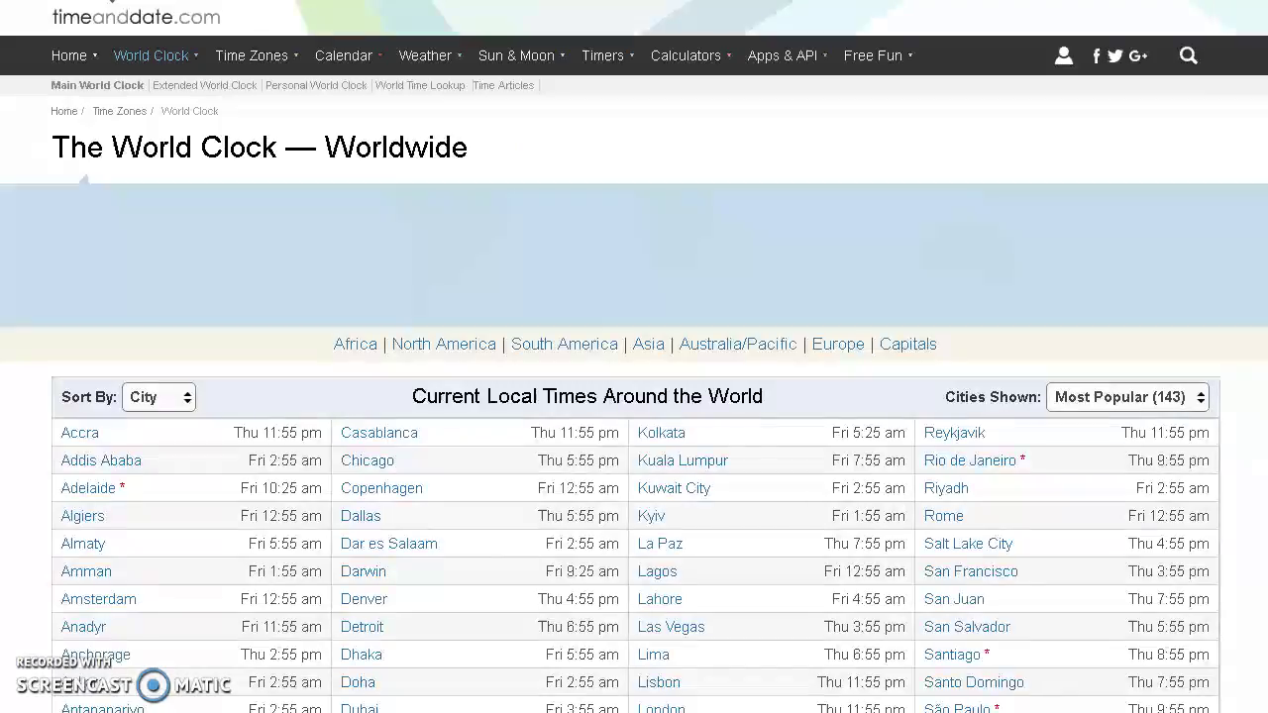
left_click(802, 257)
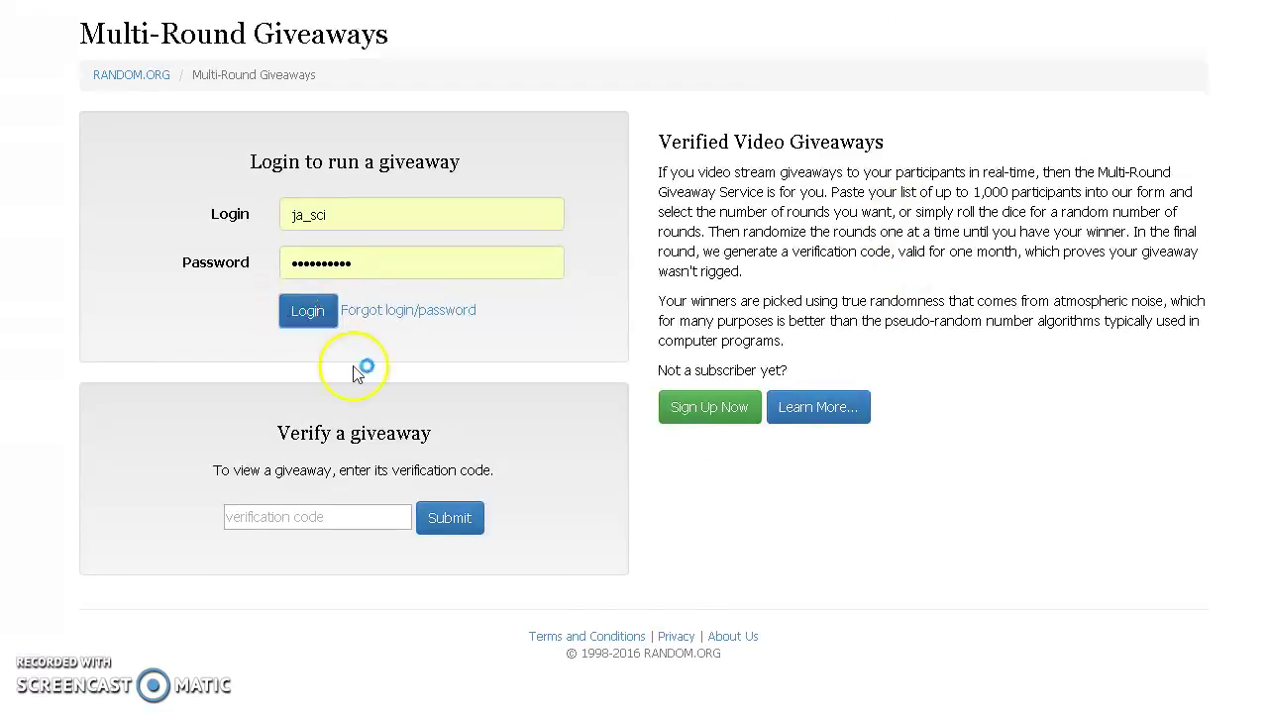
left_click(677, 414)
- Describe the giveaway as "promo 15 names" and set the total rounds to 7
left_click(229, 136)
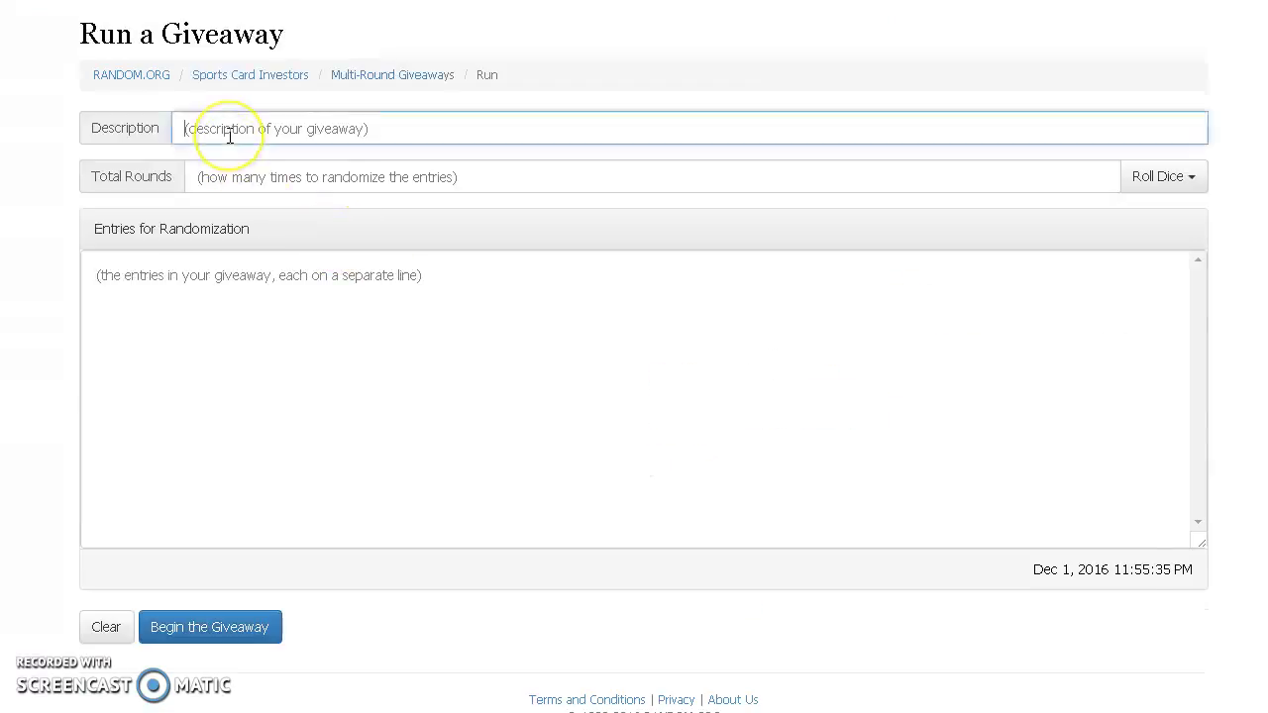
type("promo 15")
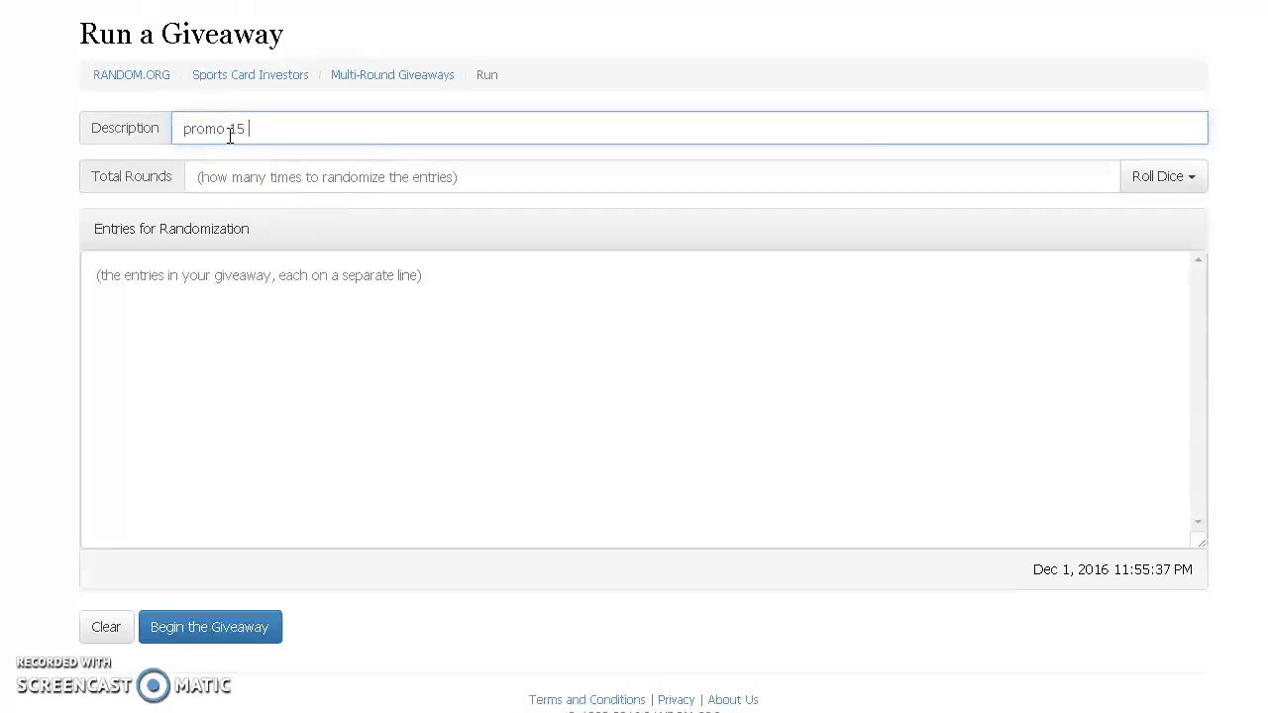
type(" names")
key("Tab")
type("7")
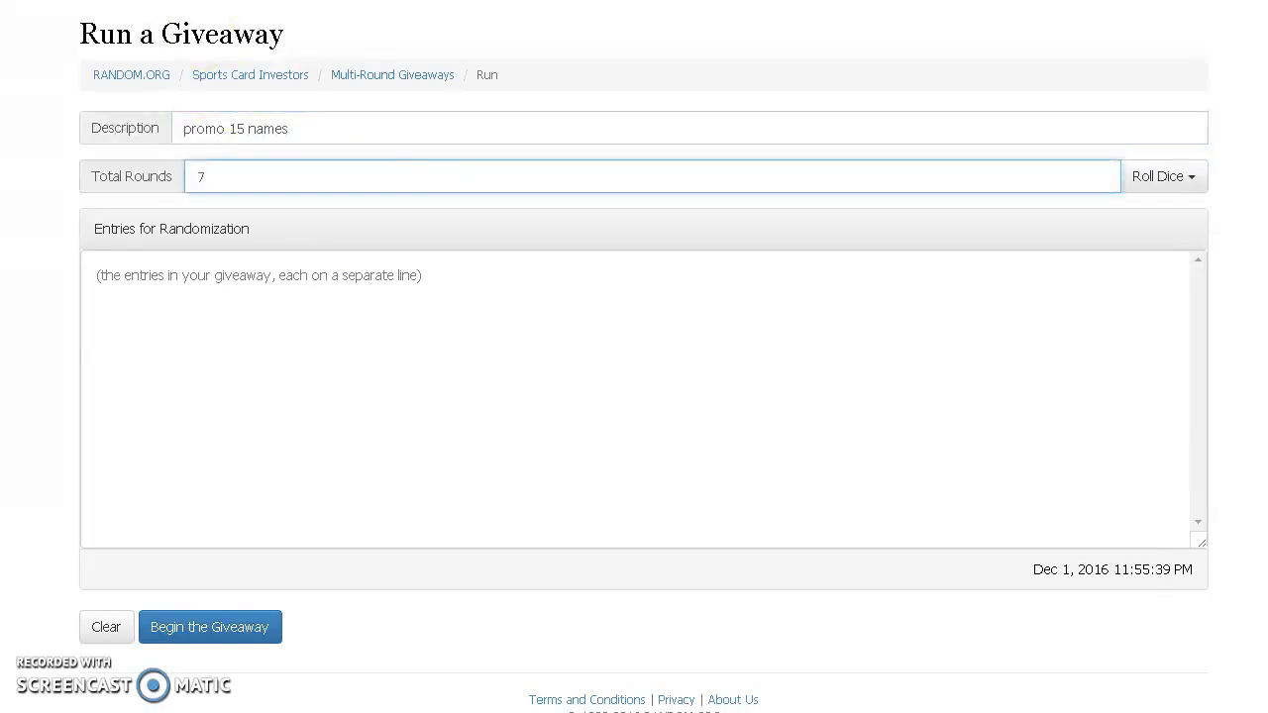
- Paste the copied participant names as the giveaway's entries for randomization
key("ctrl+Tab")
key("ctrl+Tab")
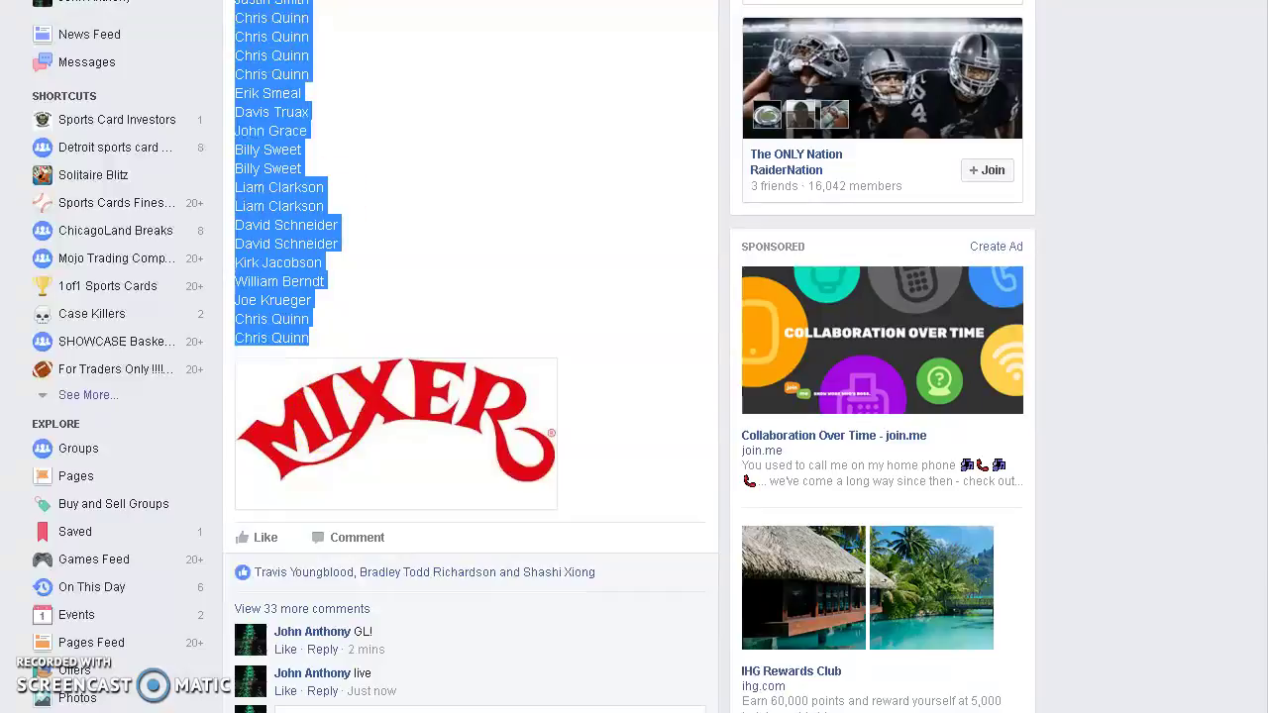
key("ctrl+Tab")
left_click(320, 430)
right_click(325, 404)
left_click(391, 520)
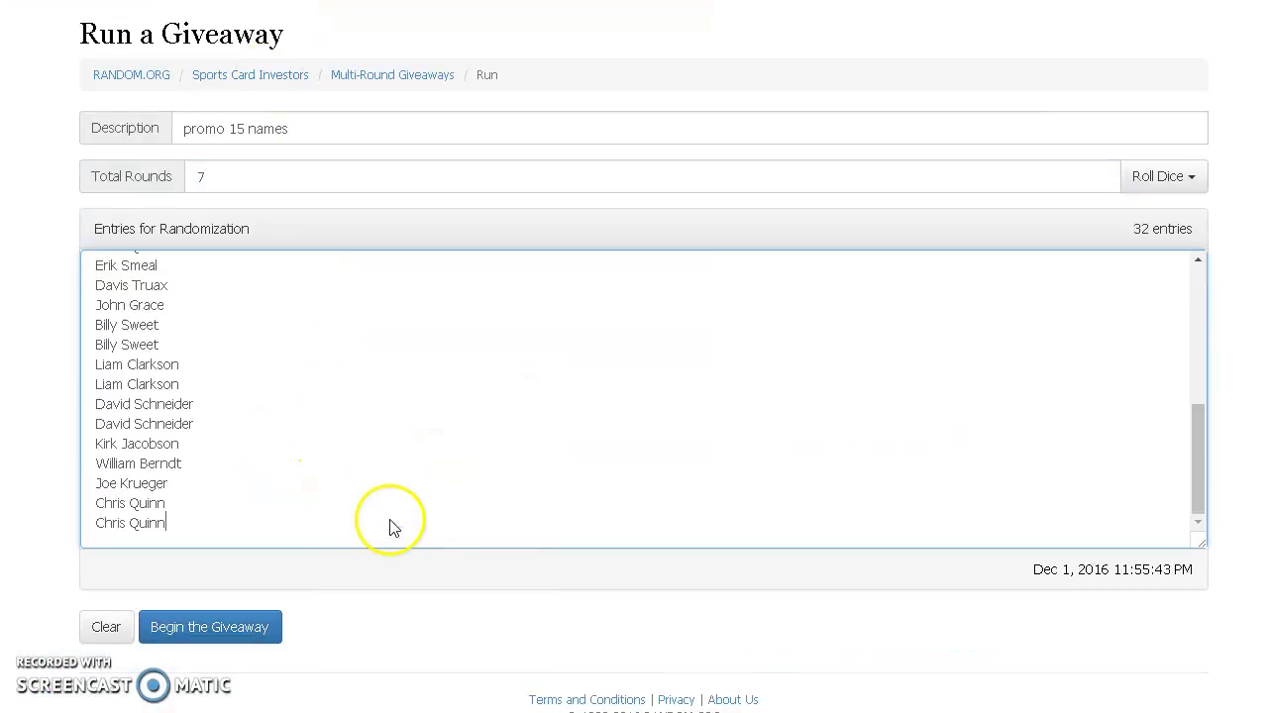
- Begin the giveaway and randomize the names through round 6
left_click(249, 624)
left_click(806, 206)
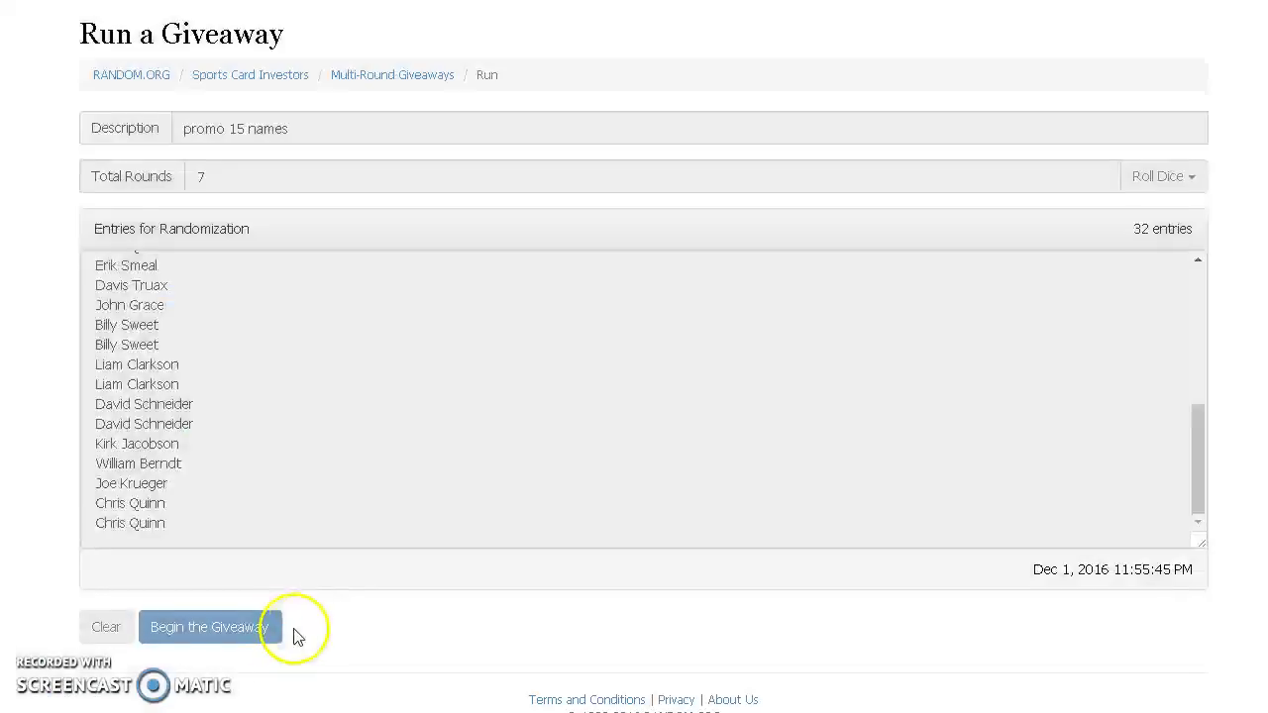
left_click(209, 636)
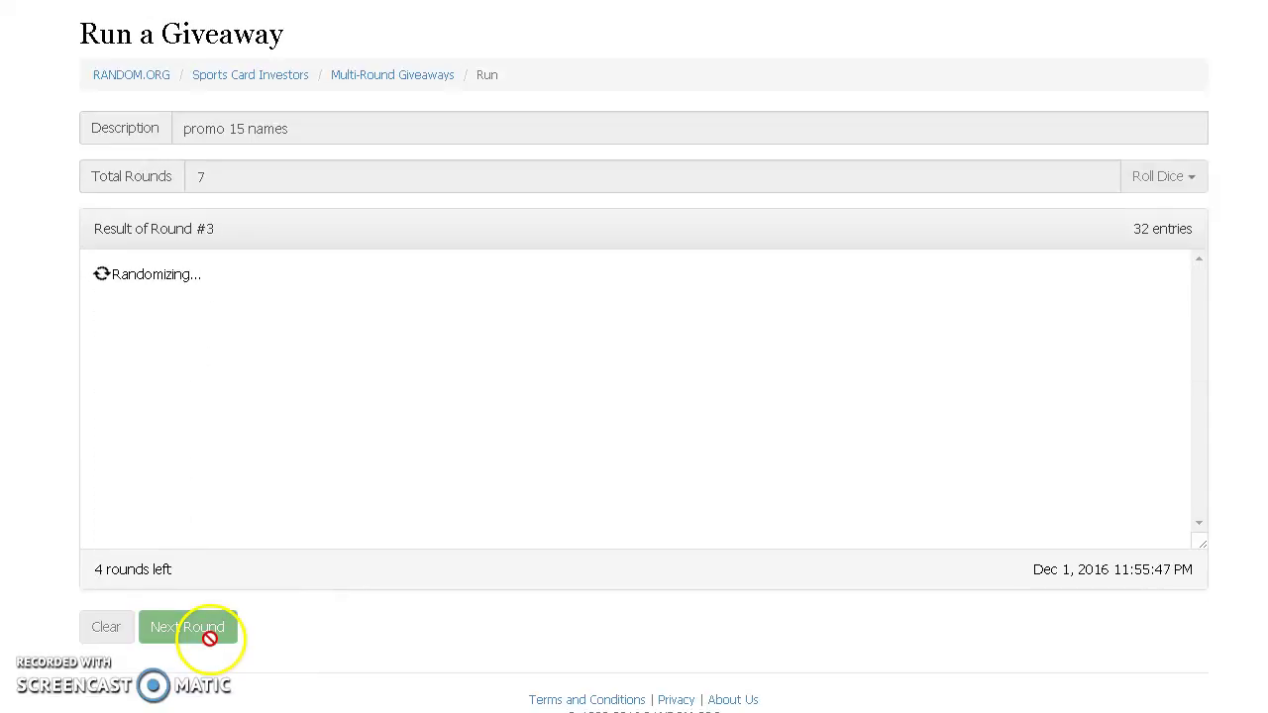
left_click(209, 635)
left_click(209, 636)
left_click(209, 636)
scroll(249, 406, "down", 5)
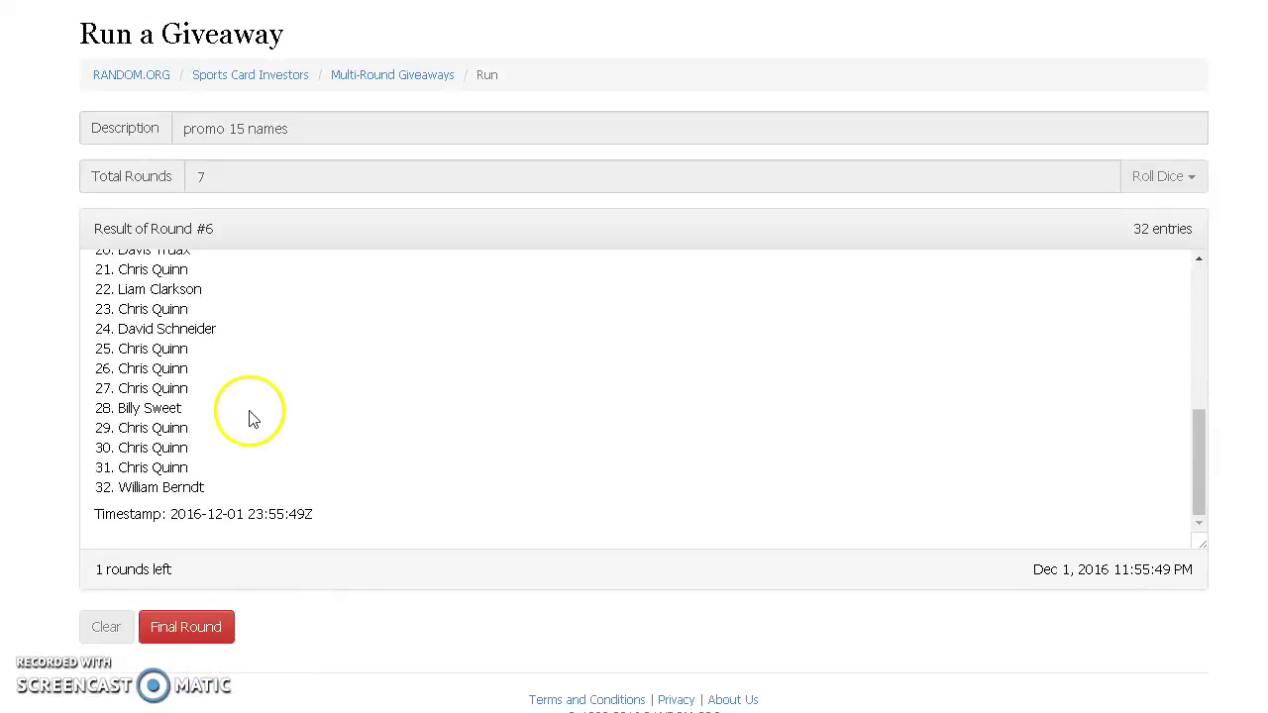
- Check the current time in Philadelphia and run the giveaway's final round
key("ctrl+Tab")
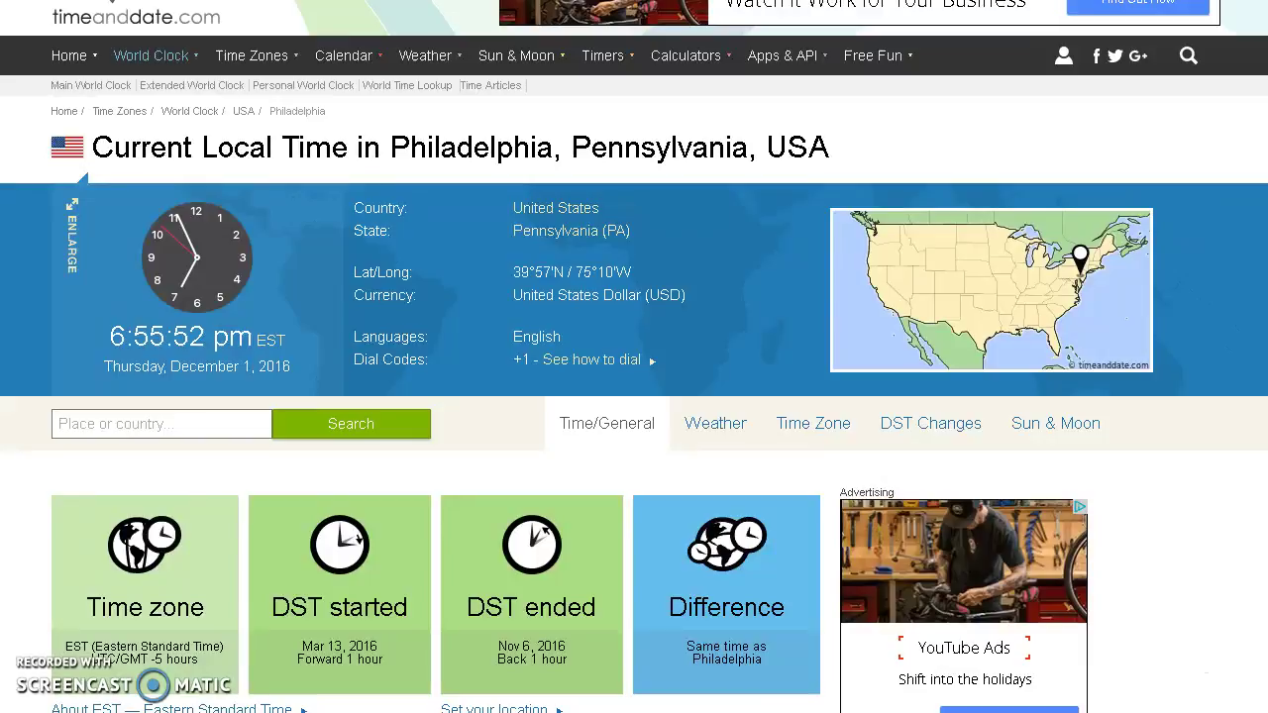
key("ctrl+Tab")
left_click(189, 628)
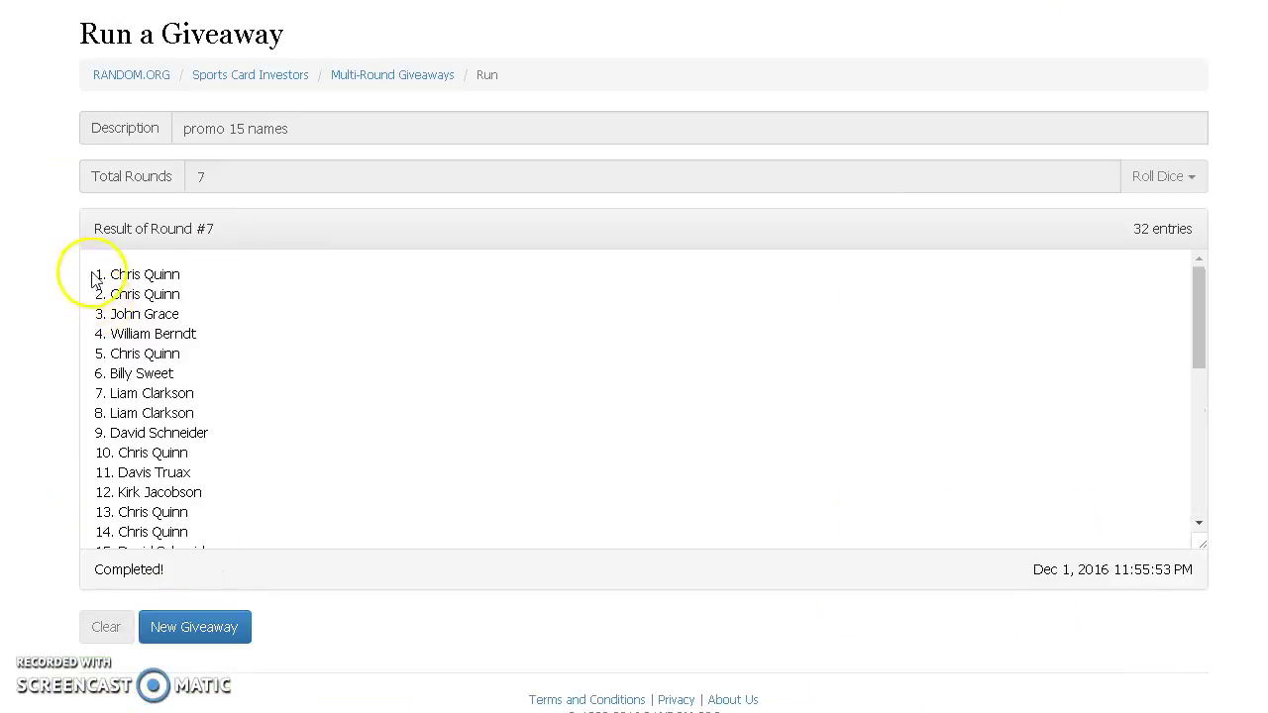
- Copy the numbered names from the final round, switch to the Excel team workbook and widen column B
left_click_drag(95, 280, 311, 444)
key("ctrl+c")
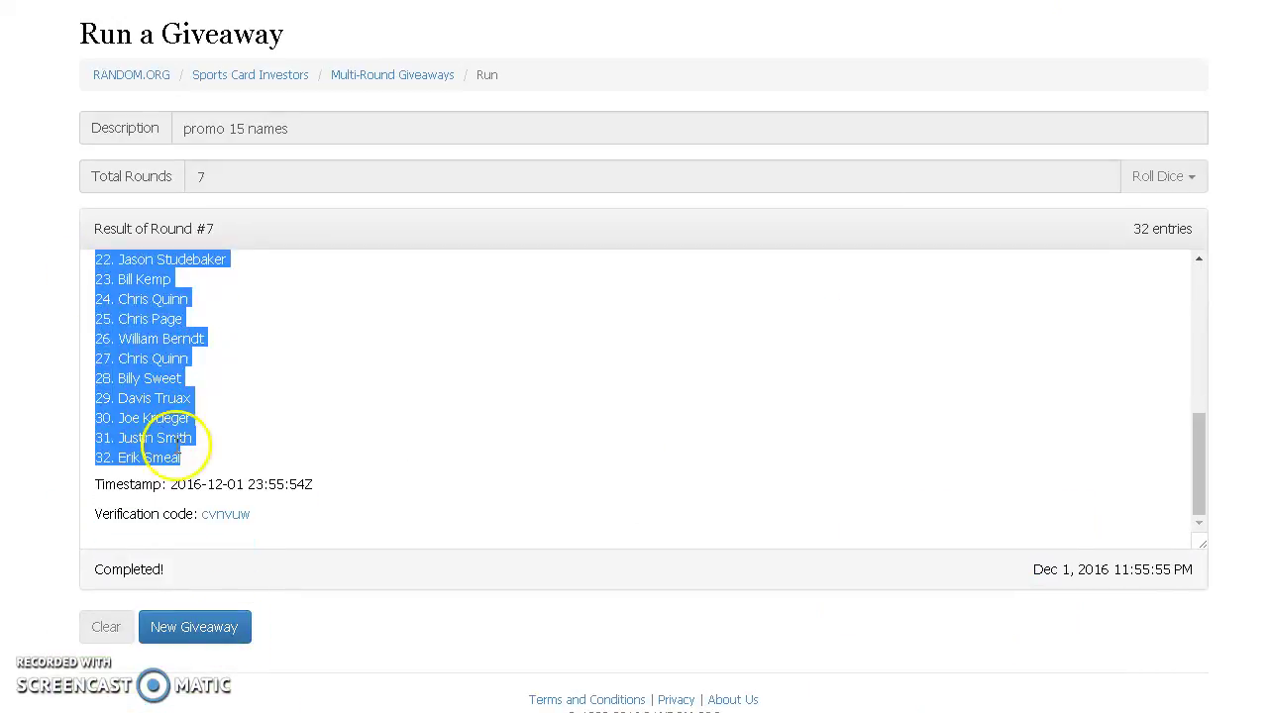
key("alt+Tab")
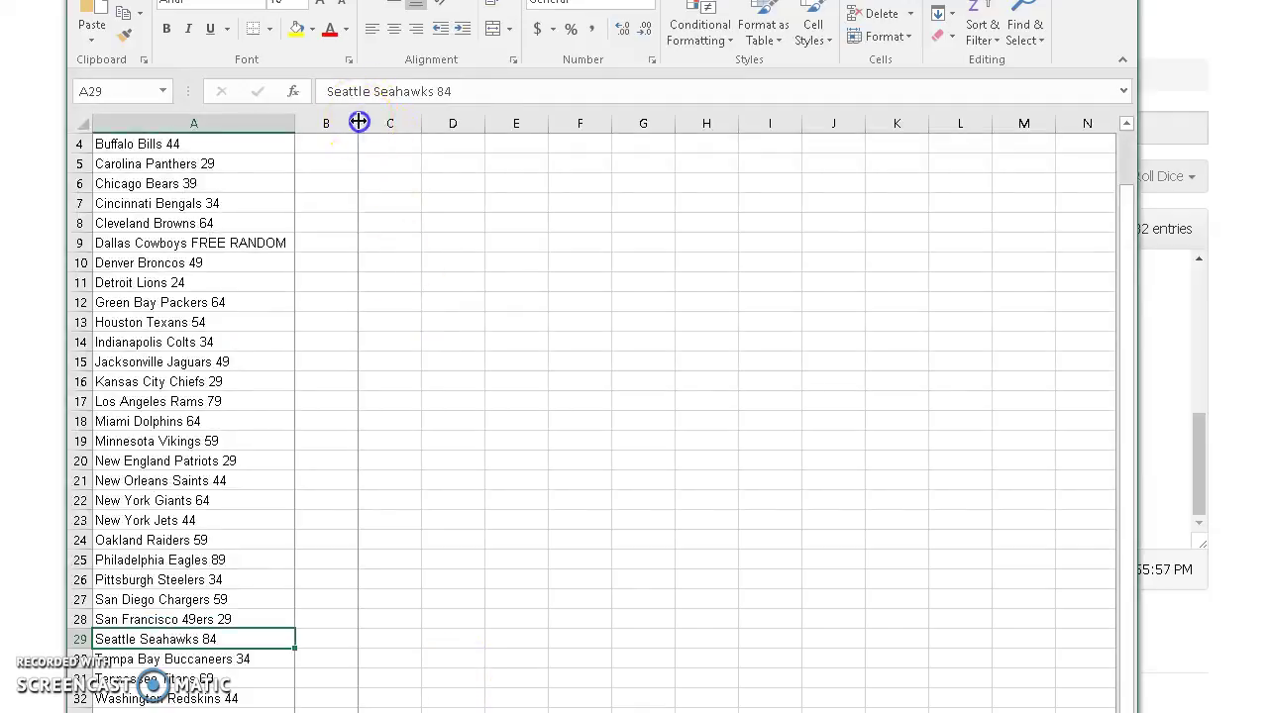
left_click_drag(358, 121, 557, 127)
- Paste the randomized names beside the teams, starting at cell B4
left_click(347, 141)
right_click(347, 141)
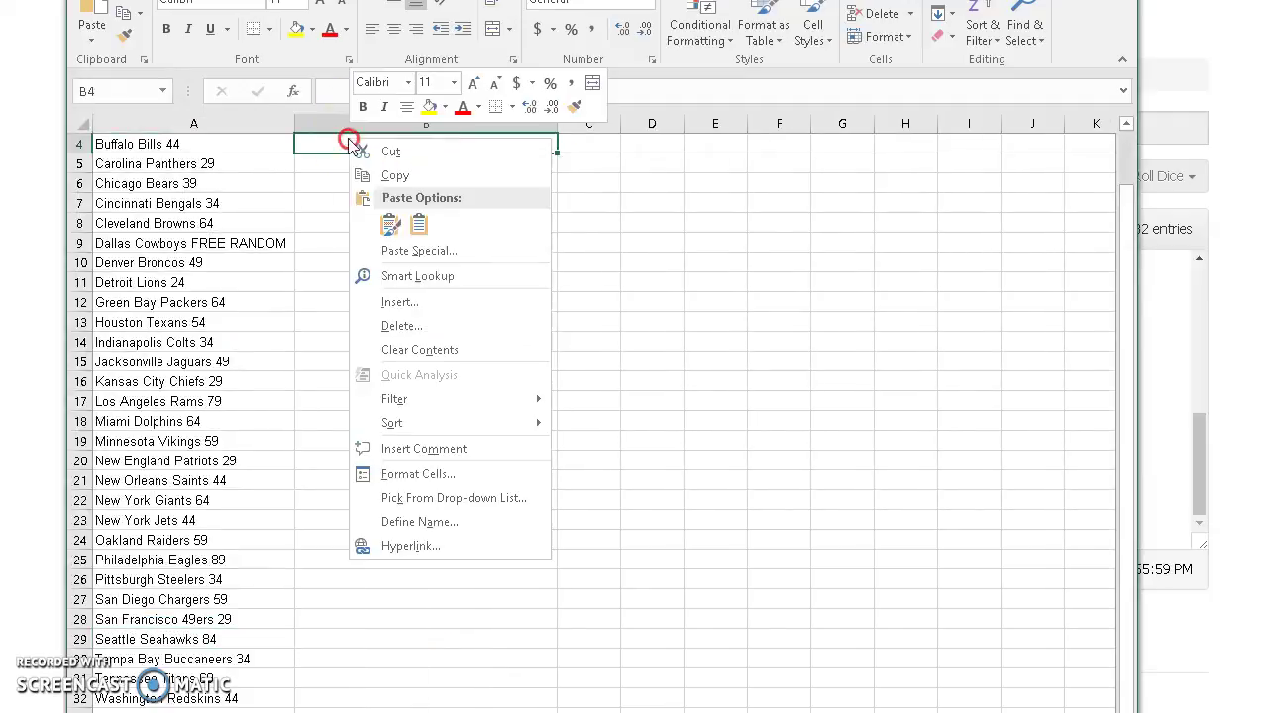
left_click(391, 228)
left_click(163, 144)
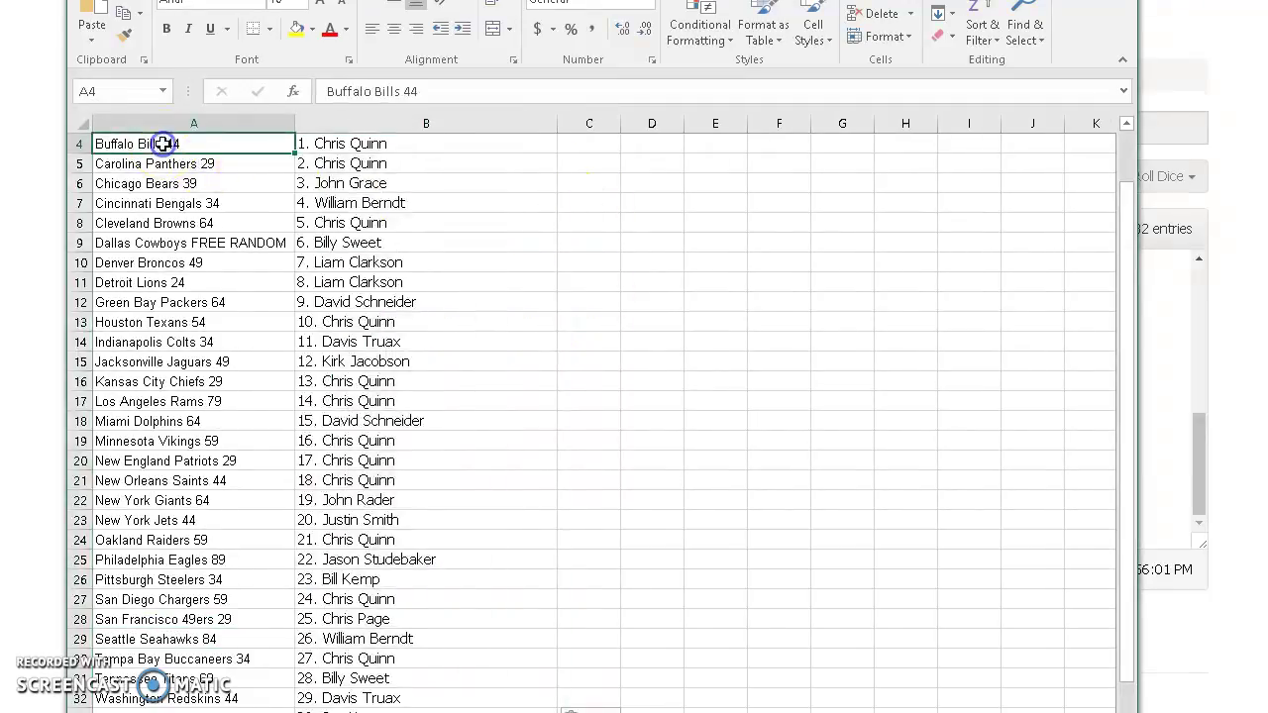
- Clear the contents of the whole of column B
scroll(162, 143, "up", 1)
left_click(340, 123)
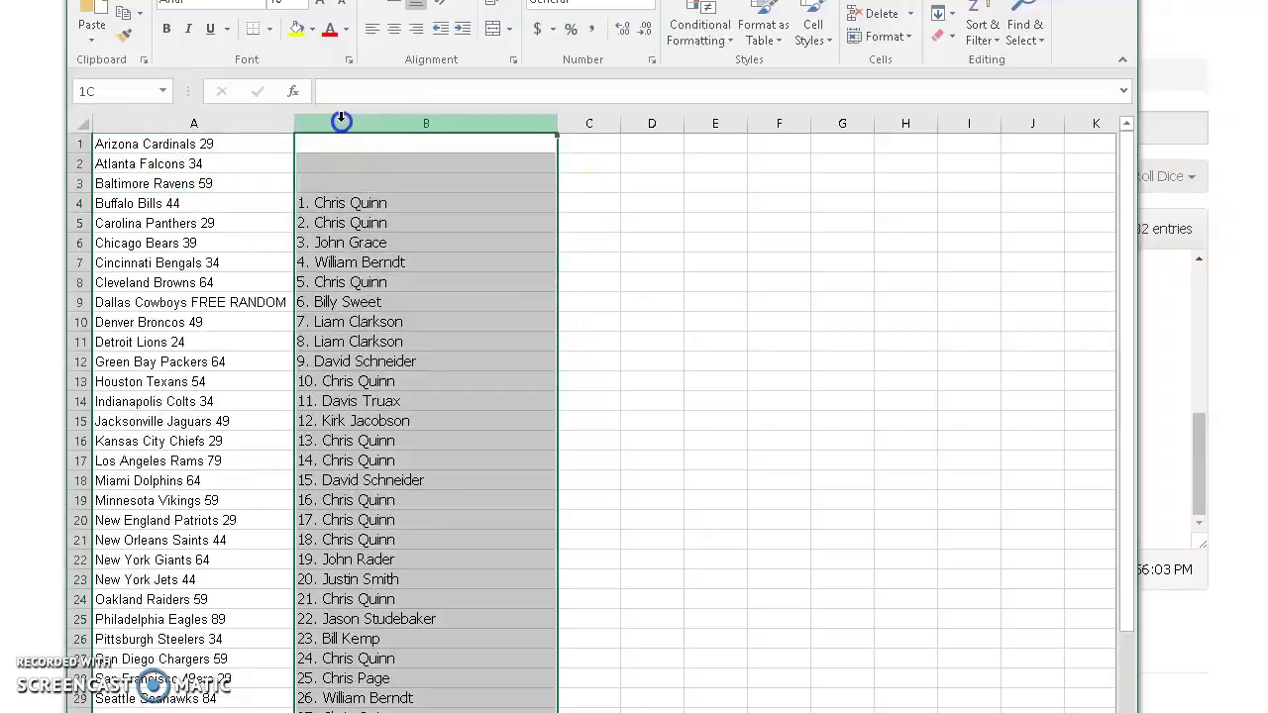
right_click(341, 124)
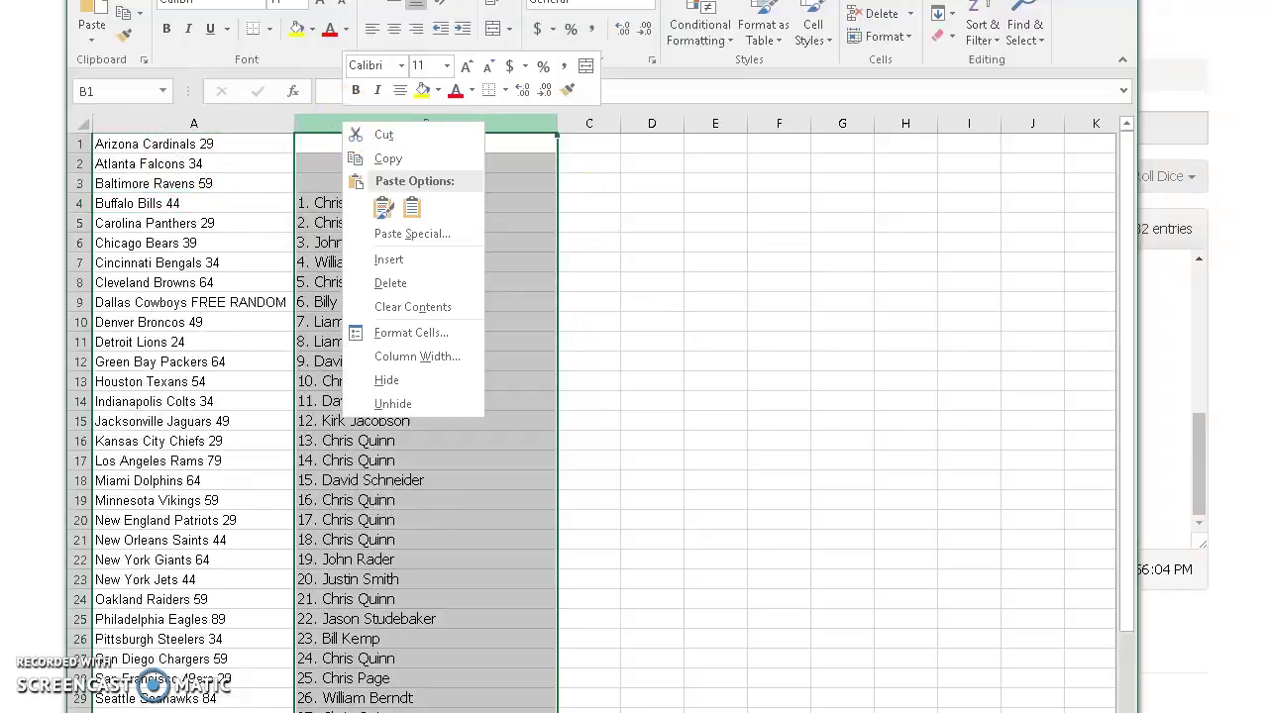
left_click(433, 313)
- Paste the randomized names beside the teams, starting at cell B1
left_click(343, 148)
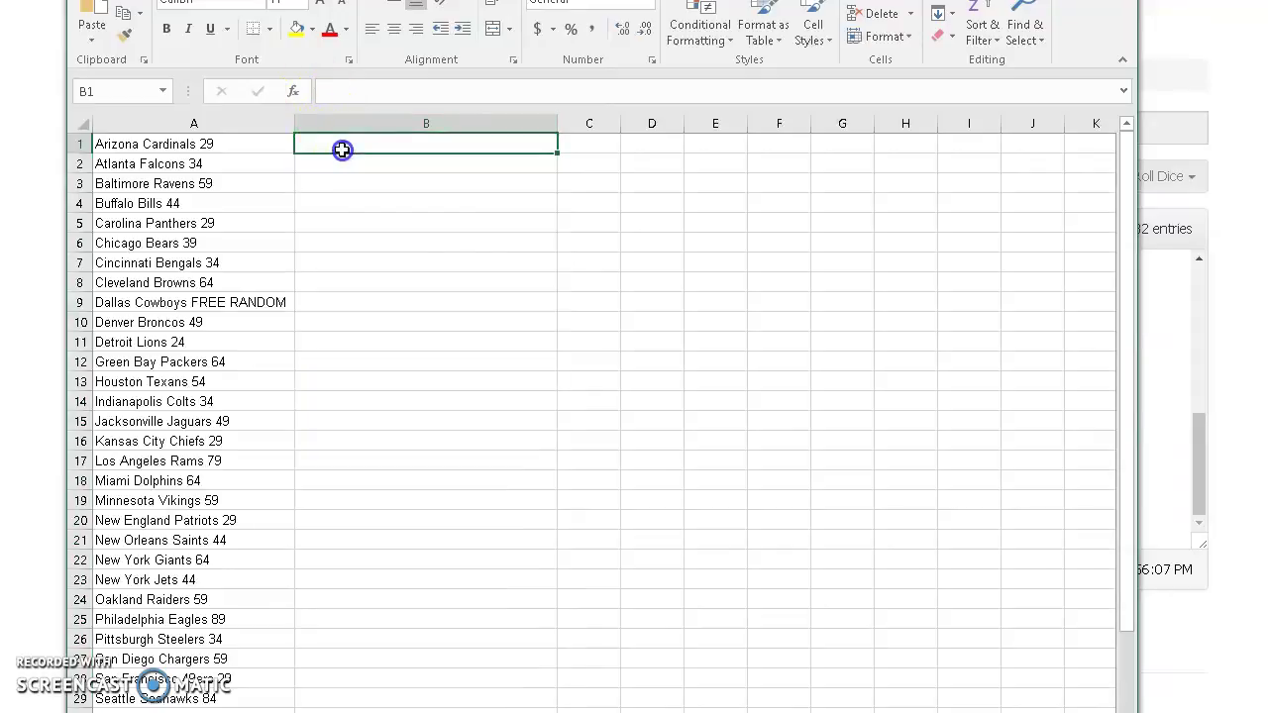
right_click(342, 151)
left_click(385, 237)
- Copy column A with the football team list and switch back to the RANDOM.ORG giveaway page
left_click(148, 141)
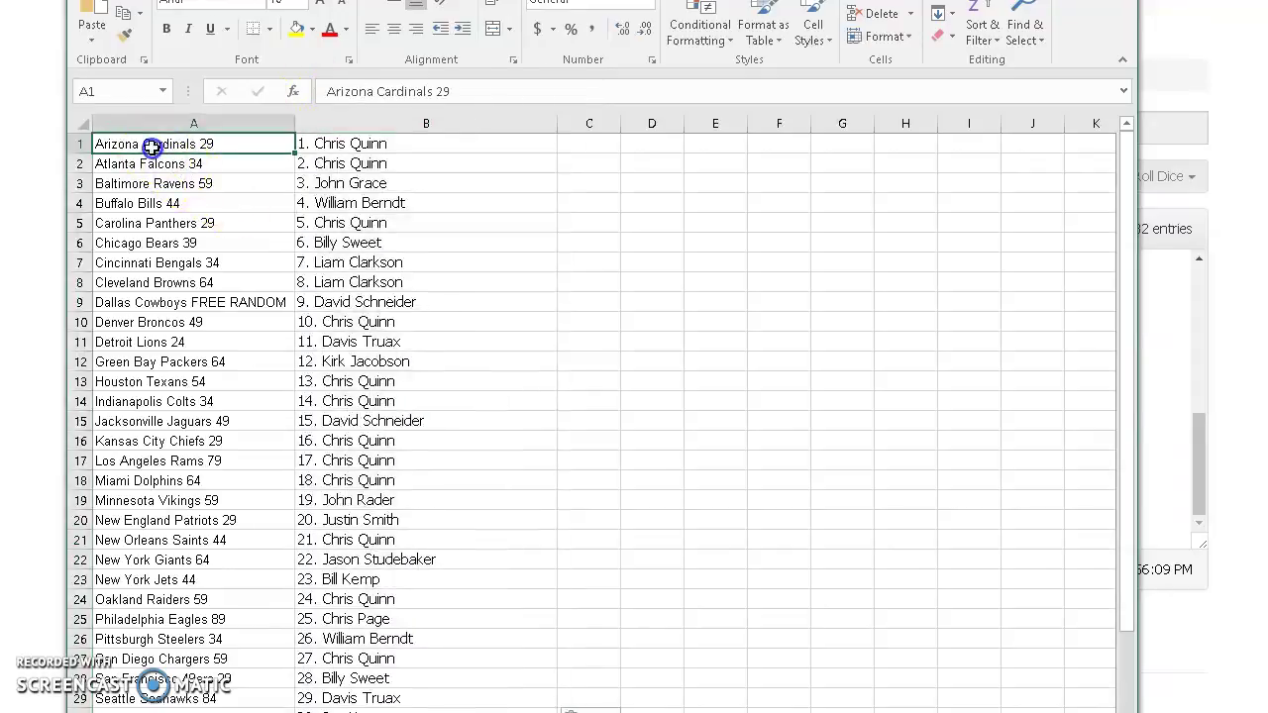
right_click(155, 149)
left_click(113, 120)
left_click(113, 123)
right_click(119, 127)
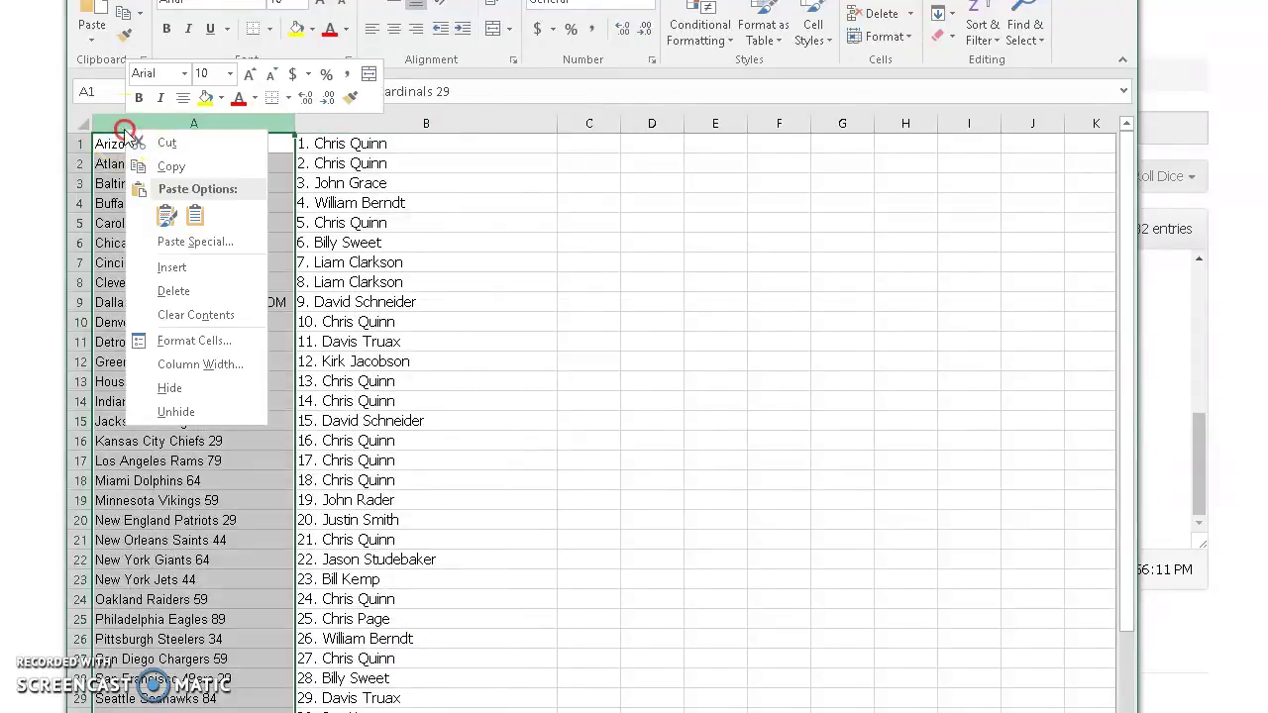
left_click(170, 166)
key("alt+Tab")
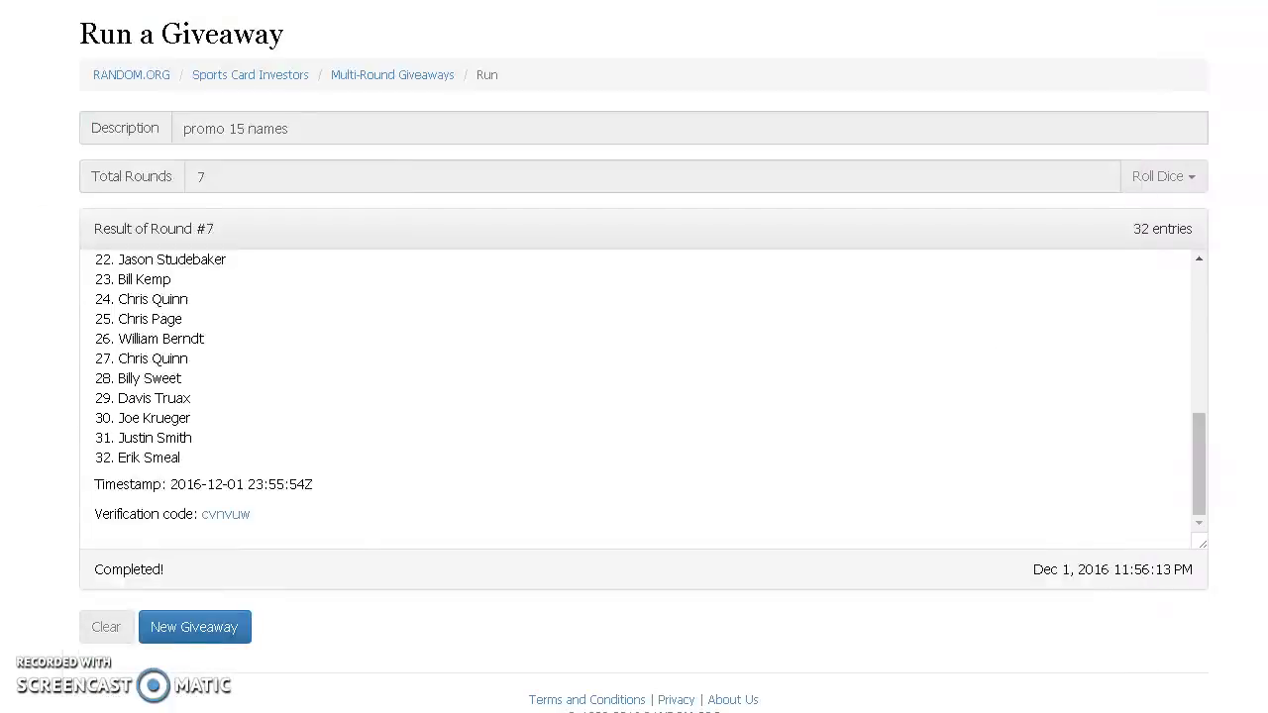
- Set up a new giveaway described as "promo 15 teams" with 7 rounds and the copied football team list as entries
left_click(194, 626)
left_click(882, 135)
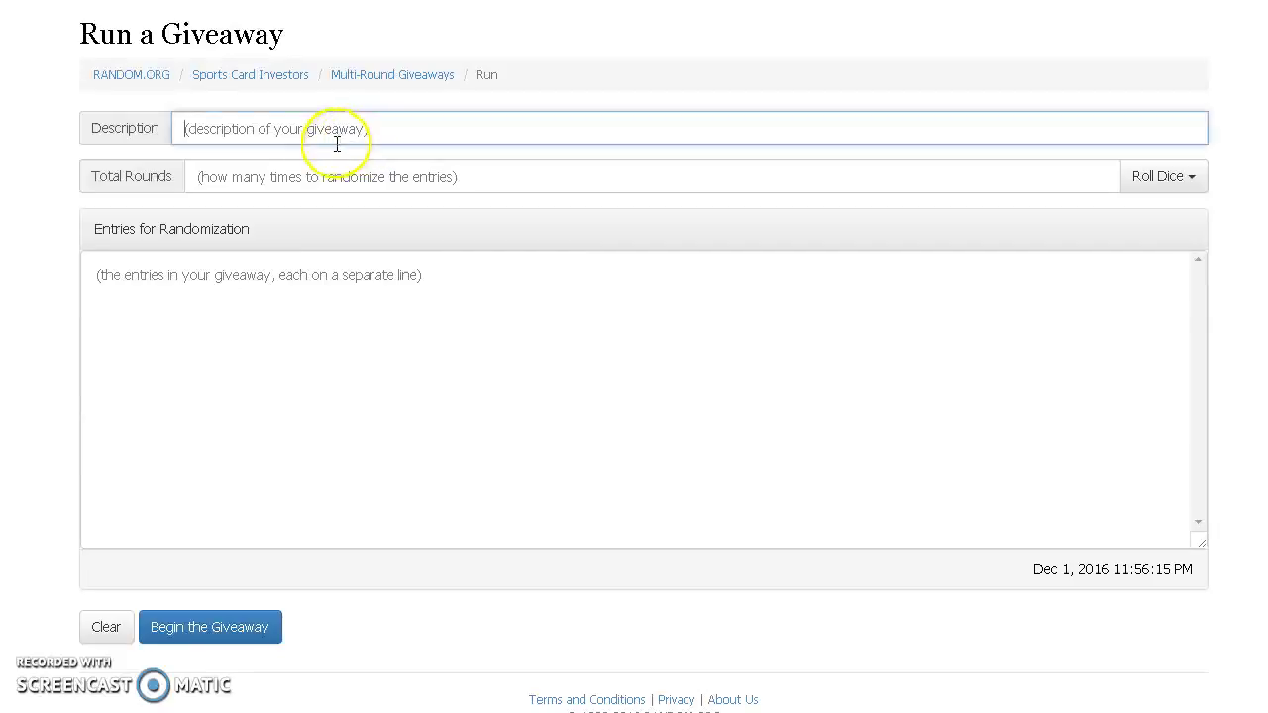
type("promo")
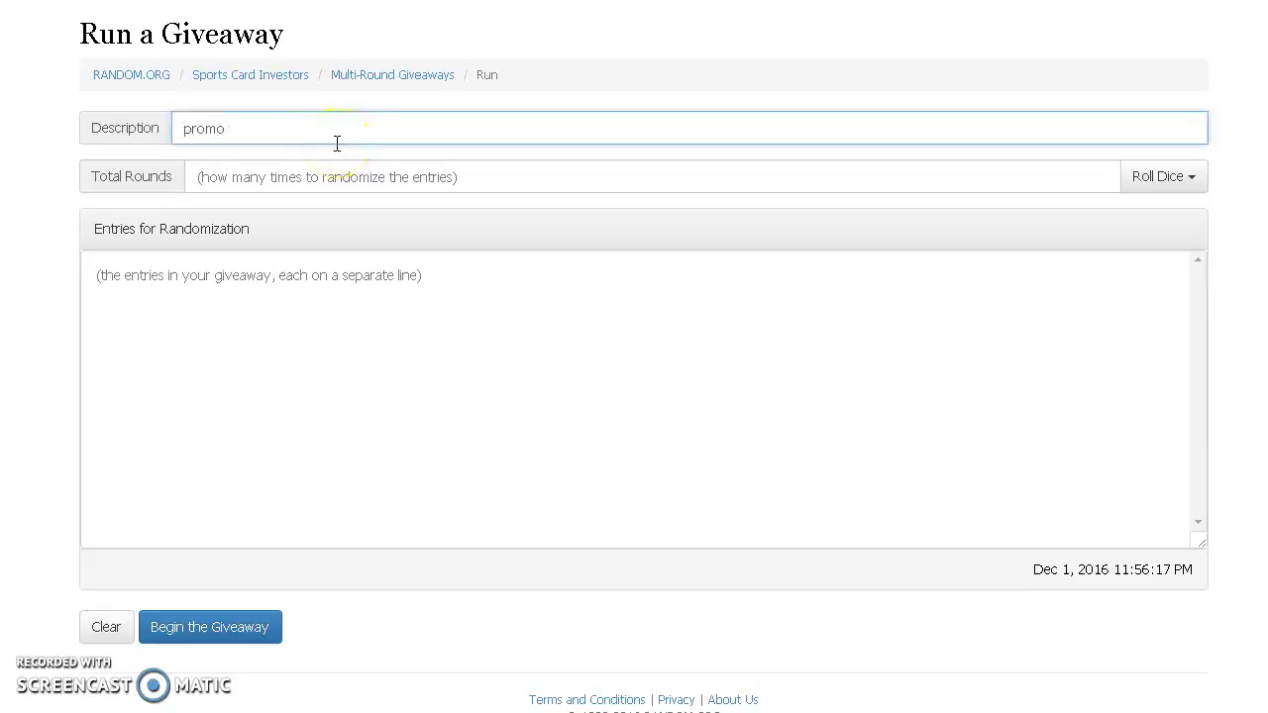
type(" 15 teams")
key("Tab")
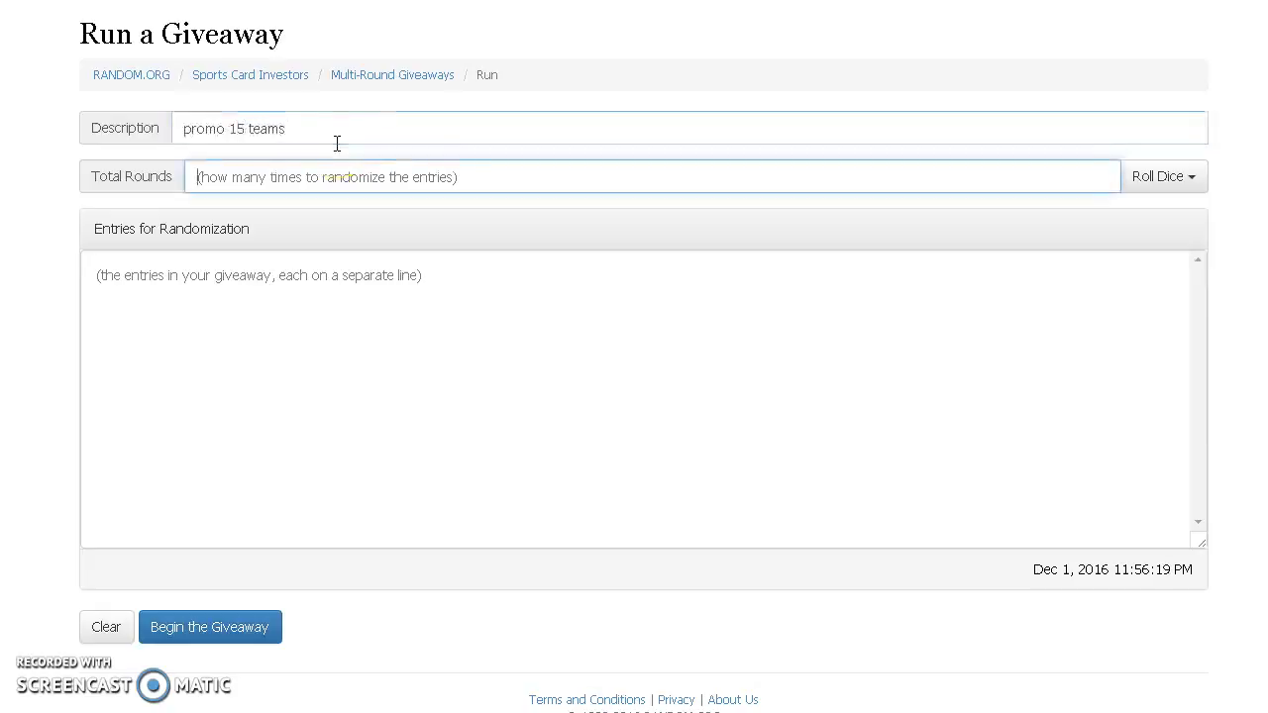
type("7")
right_click(279, 337)
left_click(325, 453)
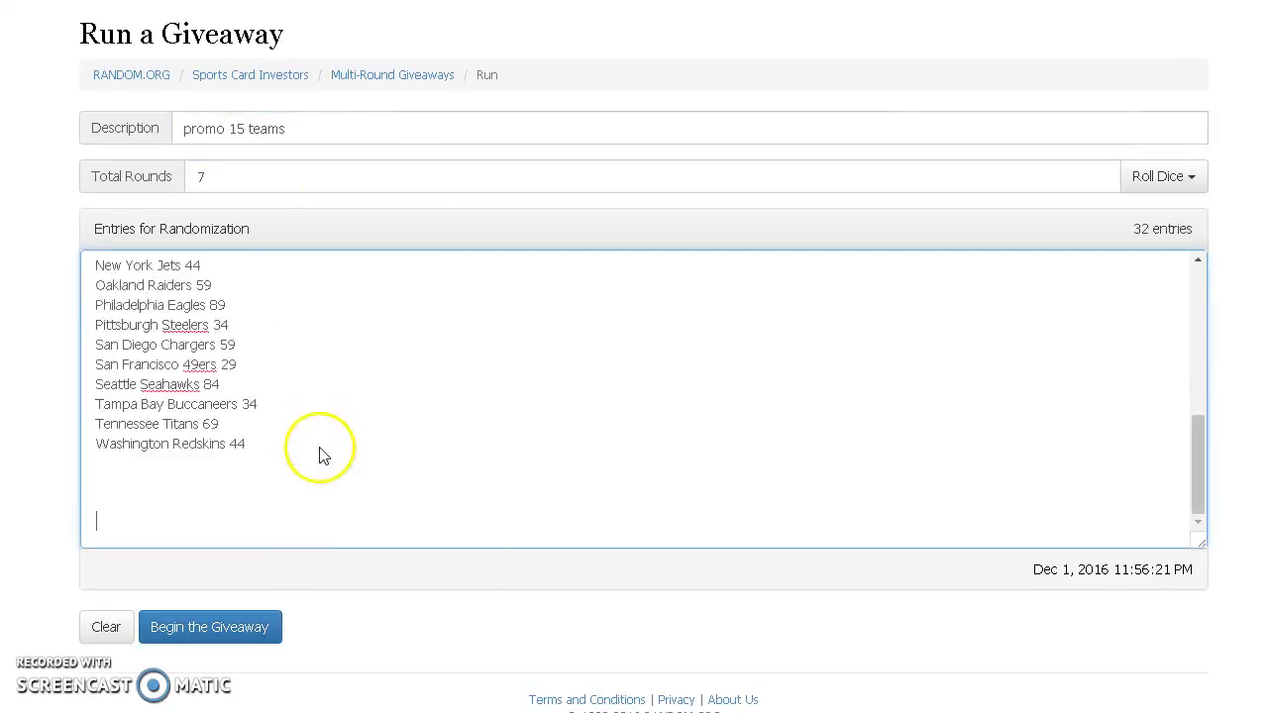
- Run the team giveaway through all seven rounds, including the final round
left_click(212, 631)
left_click(855, 192)
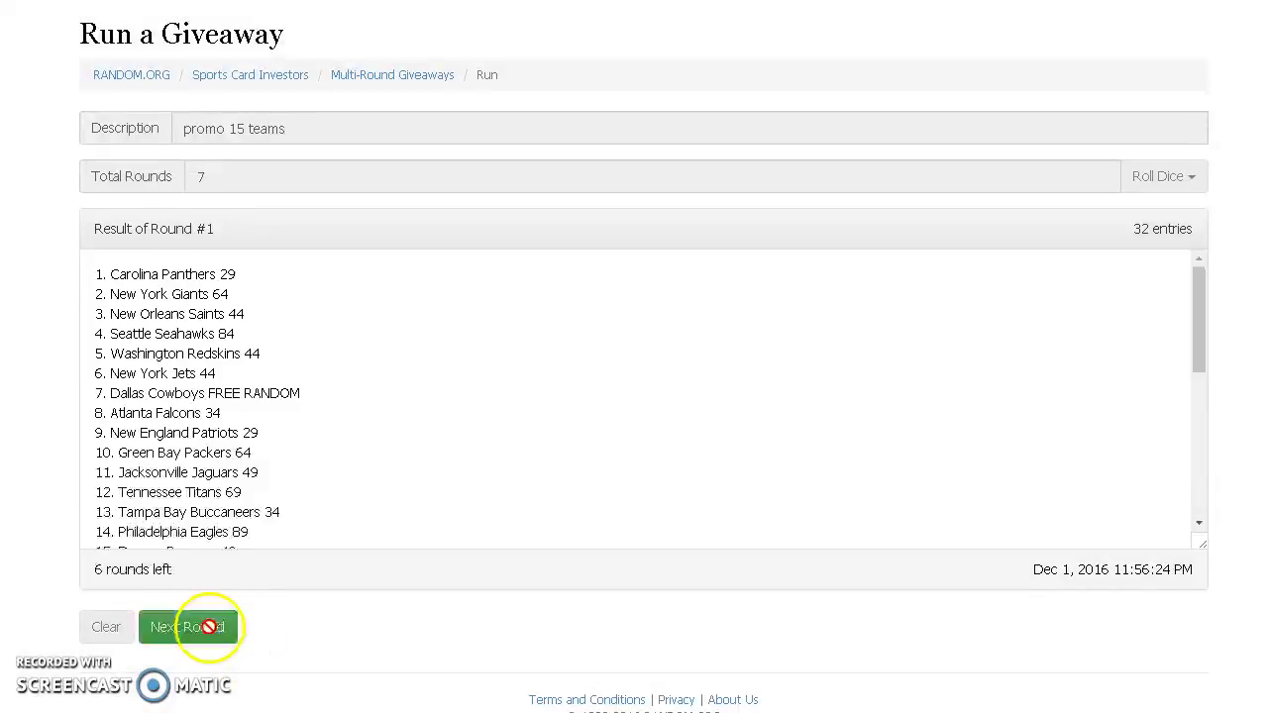
left_click(209, 626)
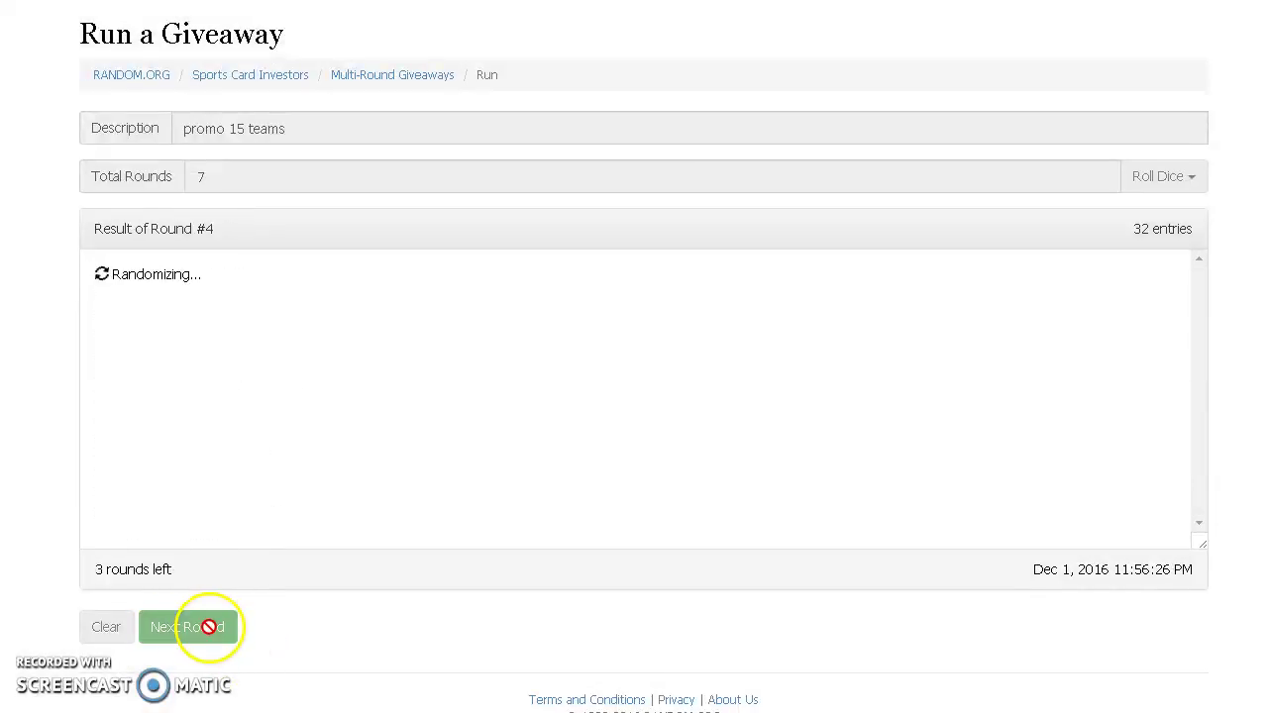
left_click(209, 626)
left_click(209, 626)
scroll(306, 357, "down", 5)
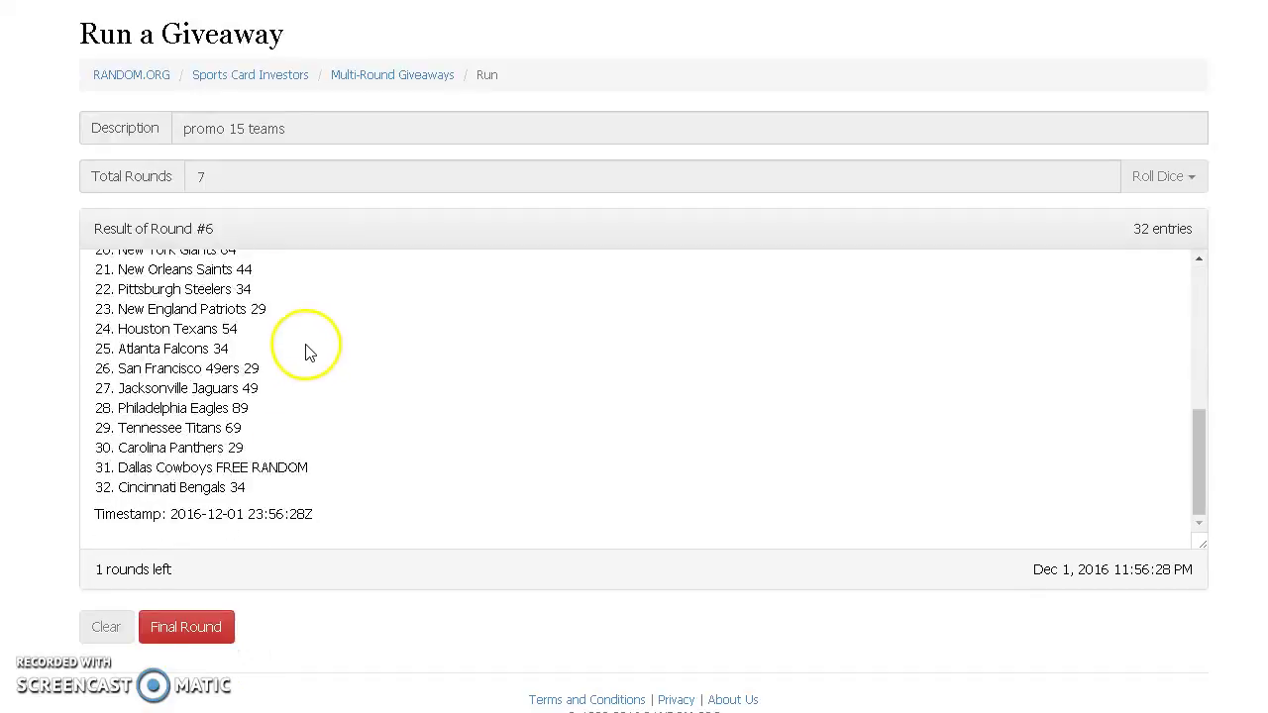
key("ctrl+Tab")
key("ctrl+shift+Tab")
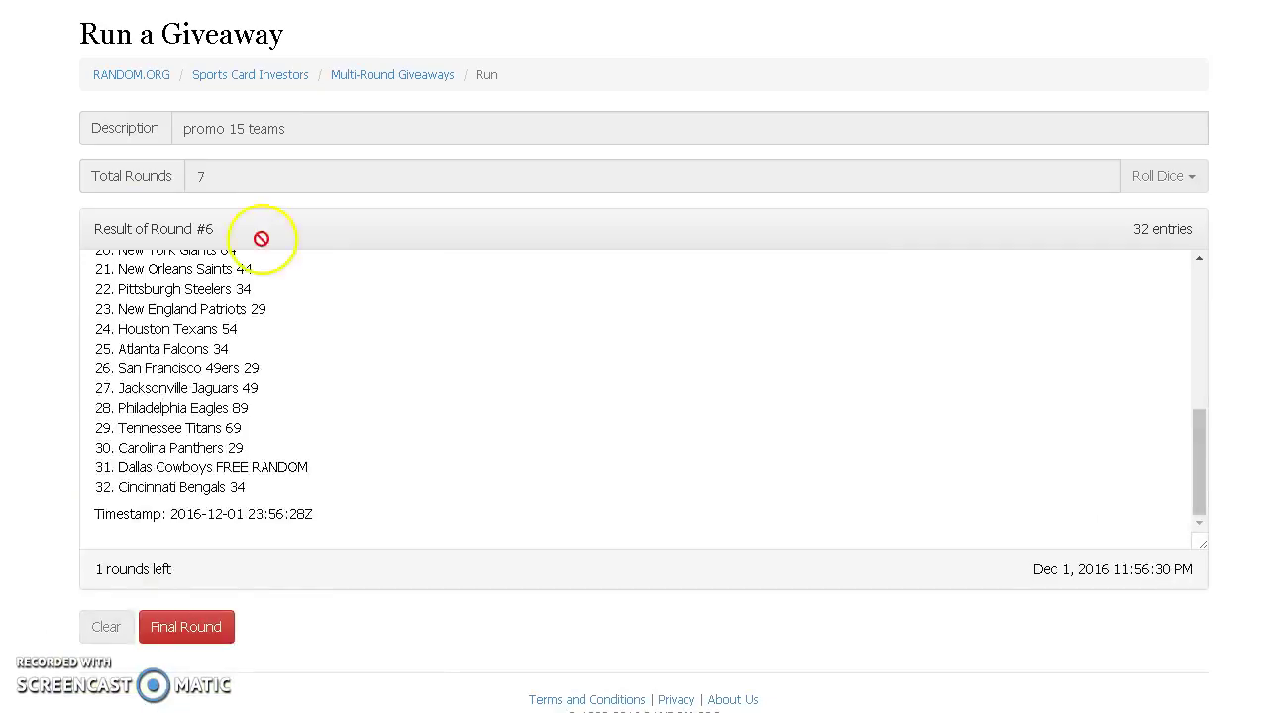
left_click(192, 627)
- Copy the numbered team results of round 7 and switch back to the Excel workbook
left_click_drag(85, 277, 342, 478)
right_click(230, 465)
left_click(238, 467)
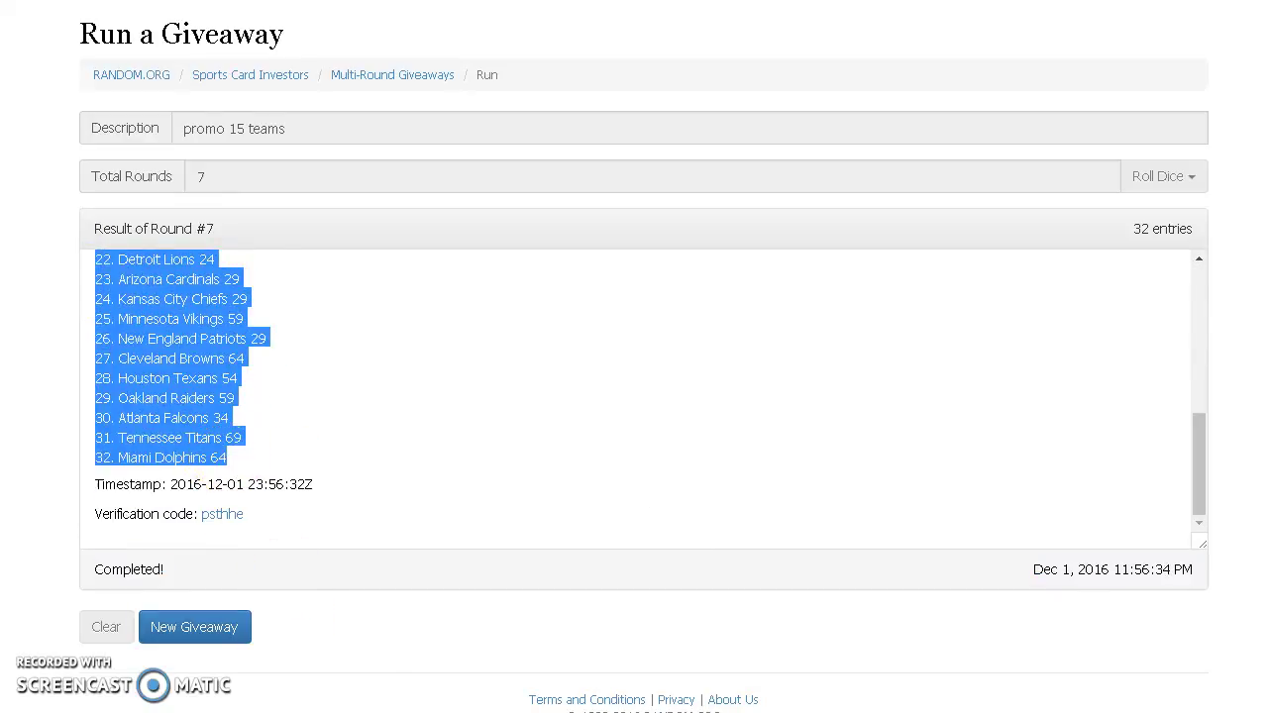
key("alt+Tab")
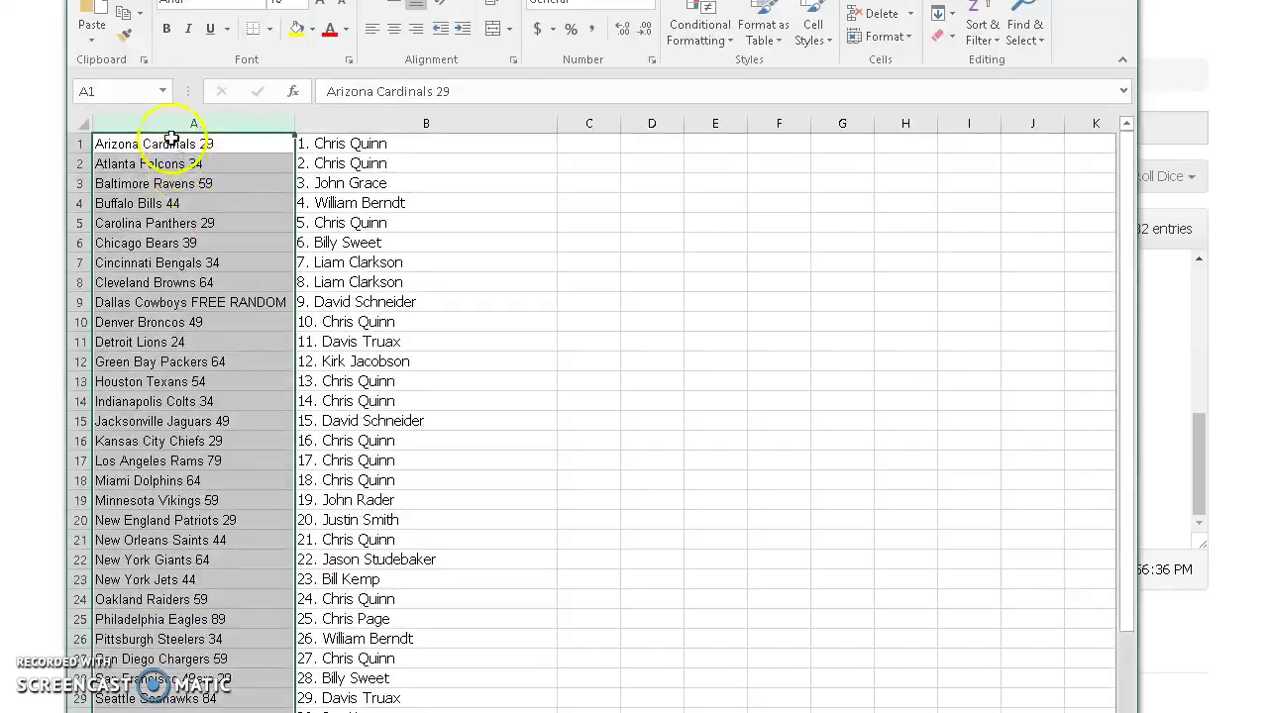
- Paste the randomized teams over the original list in column A and fit the column width to its contents
right_click(172, 139)
left_click(214, 225)
left_click(564, 416)
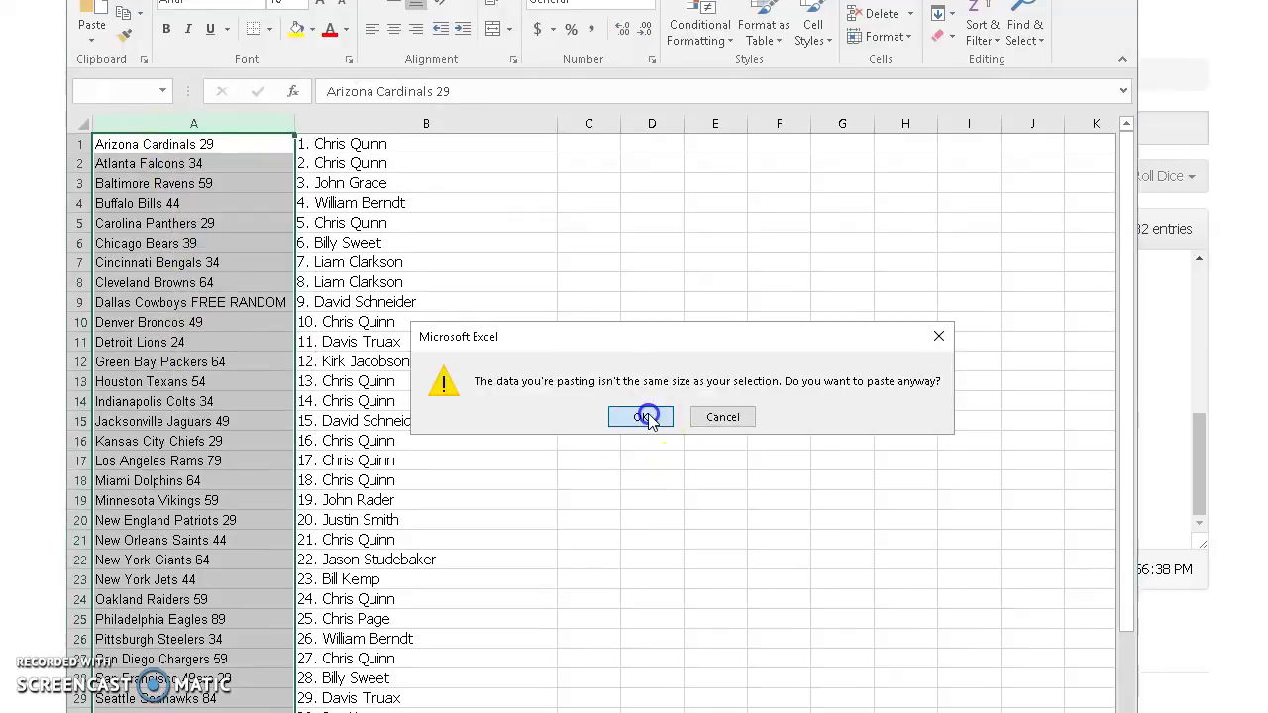
double_click(294, 123)
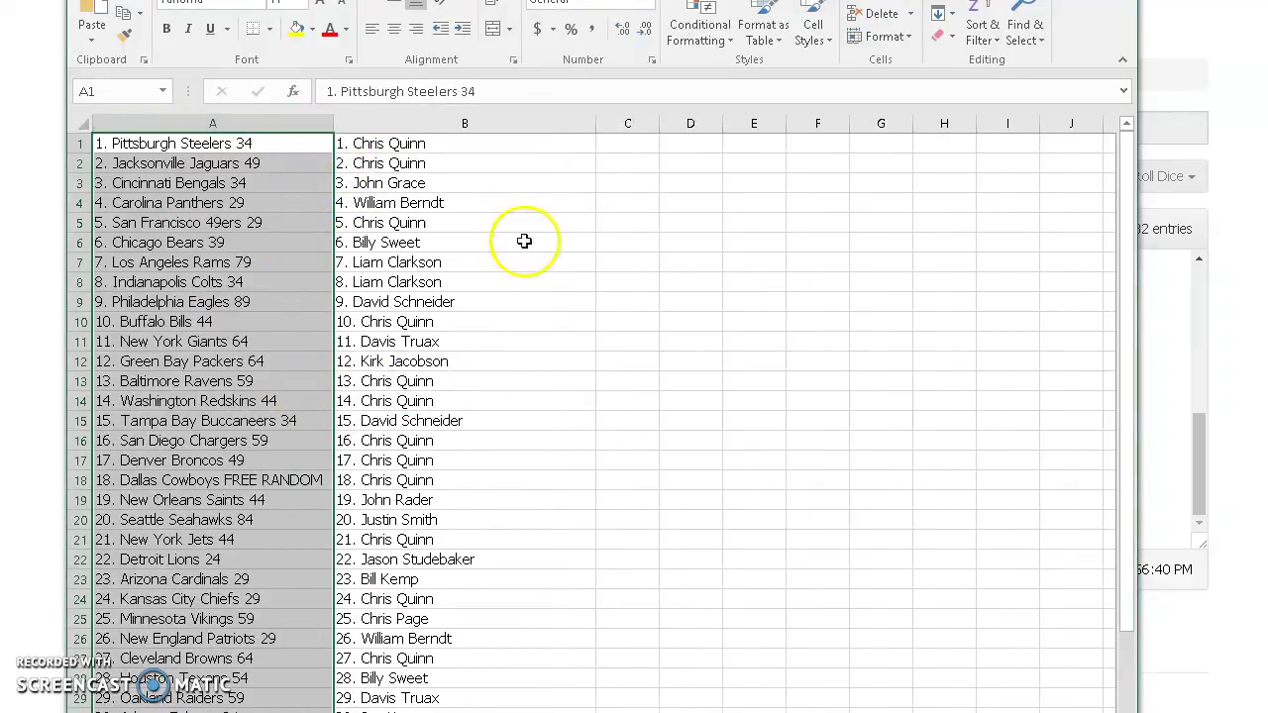
- Review the team and participant pairings in columns A and B down to row 32
left_click(614, 247)
left_click(1036, 376)
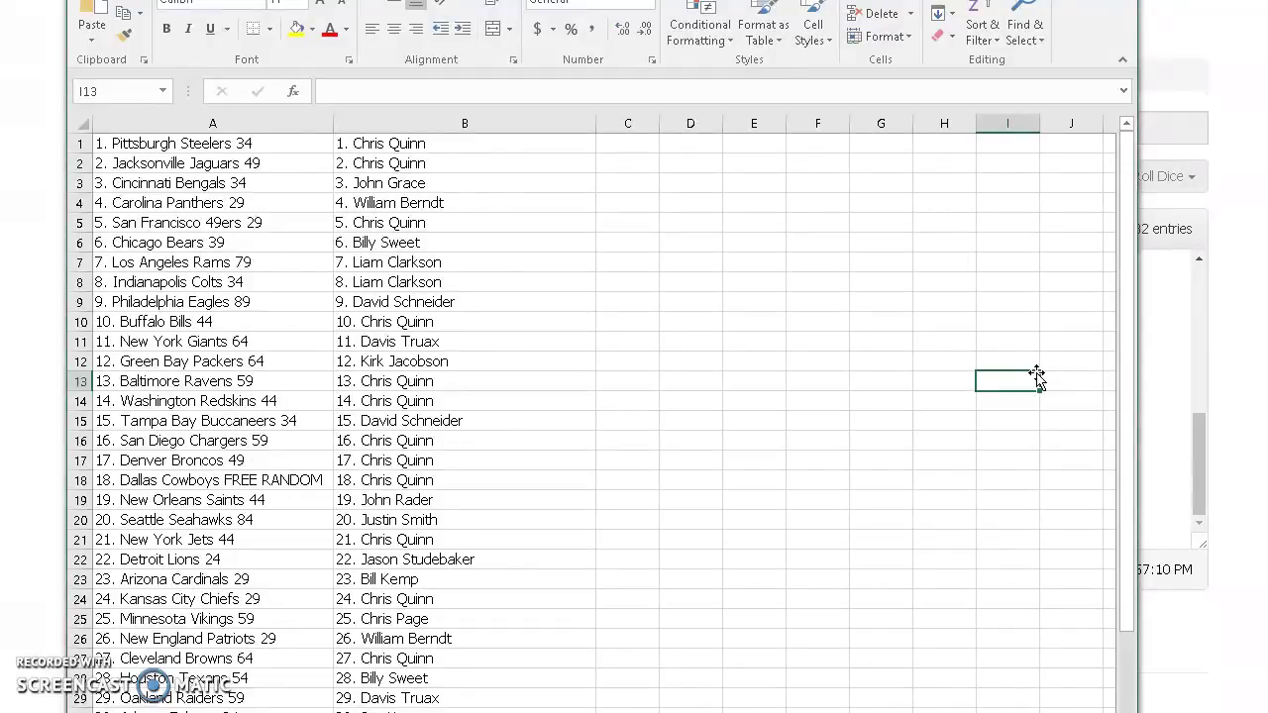
scroll(502, 486, "down", 3)
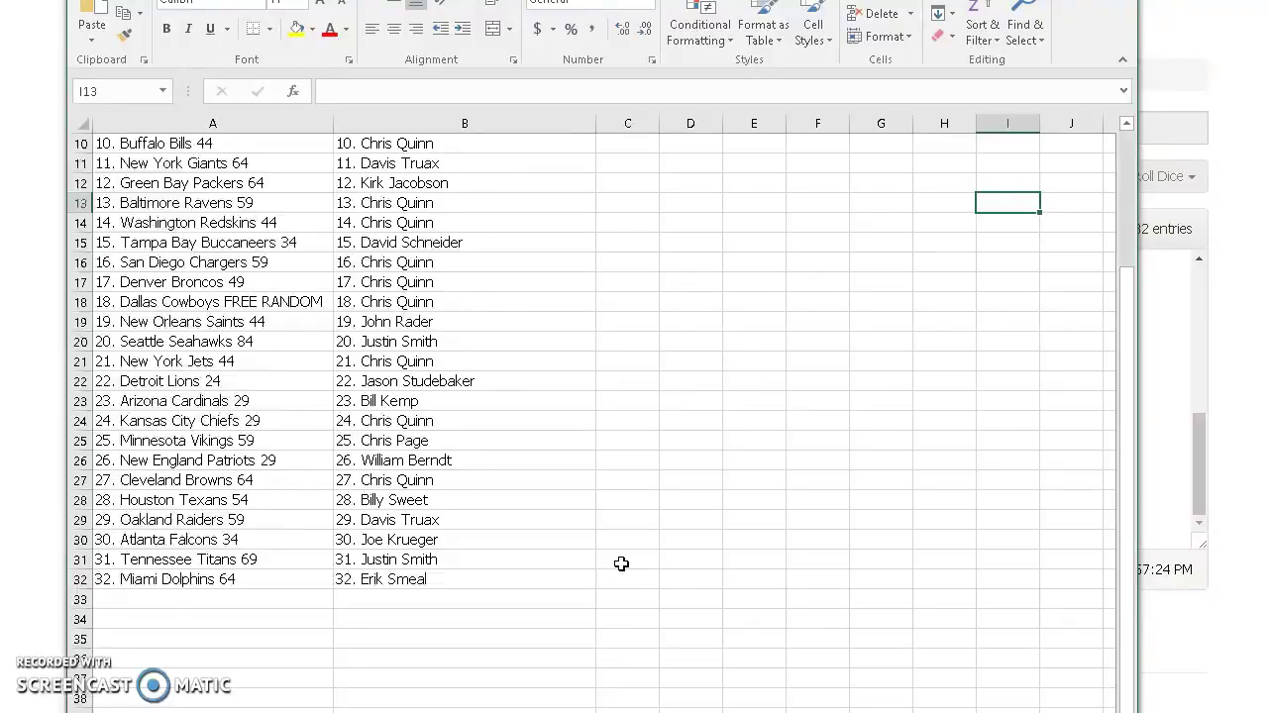
- Check the current Philadelphia time on timeanddate.com, and start a new comment on the Facebook mixer post
key("alt+Tab")
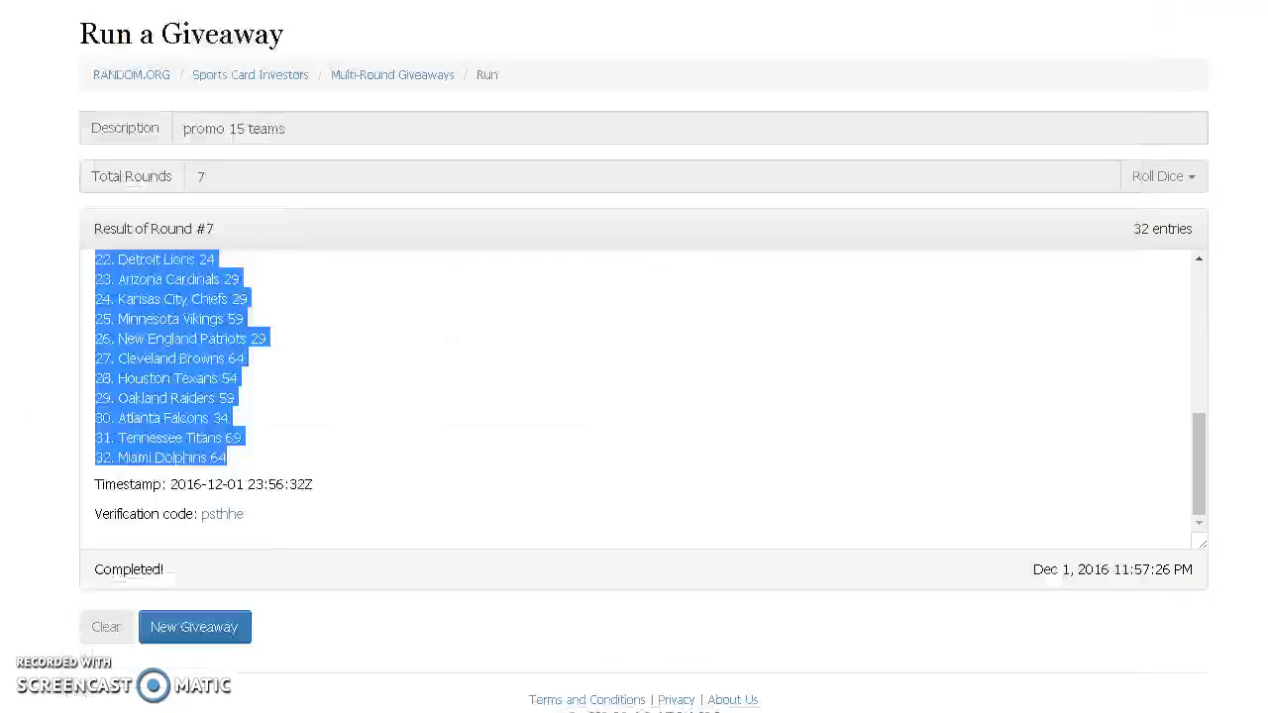
key("ctrl+Tab")
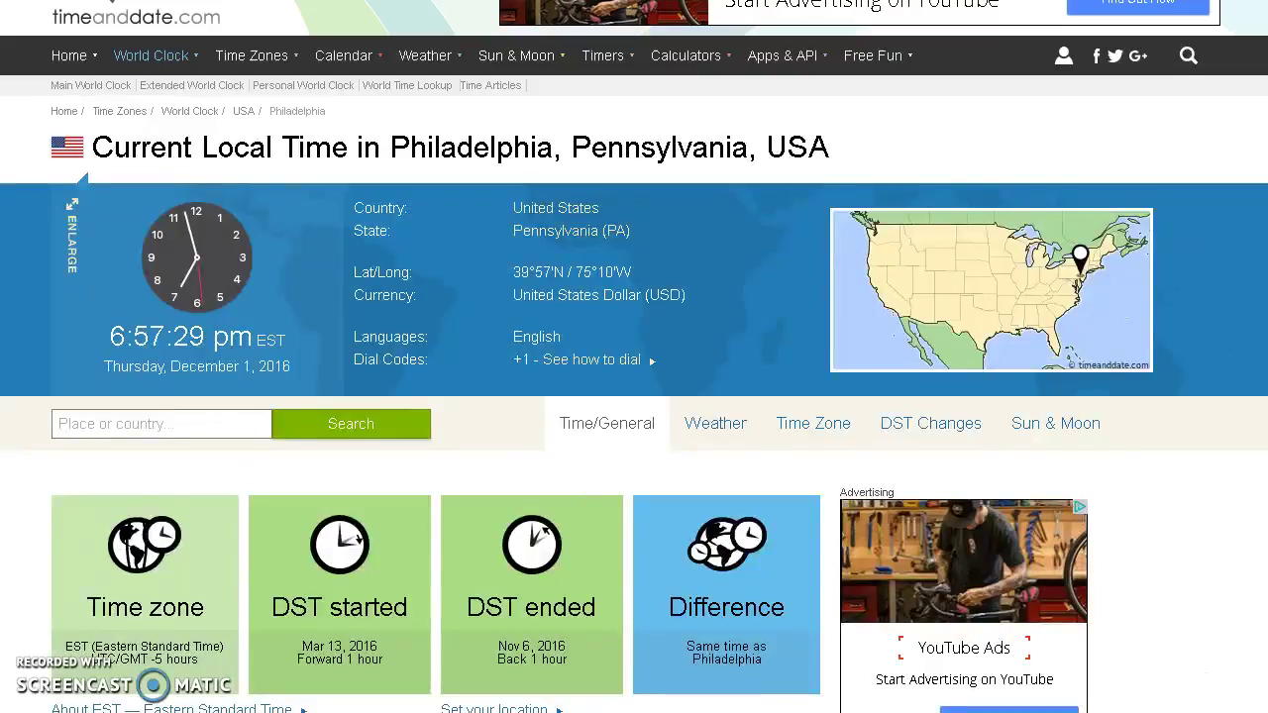
key("ctrl+Tab")
scroll(424, 524, "down", 2)
left_click(424, 518)
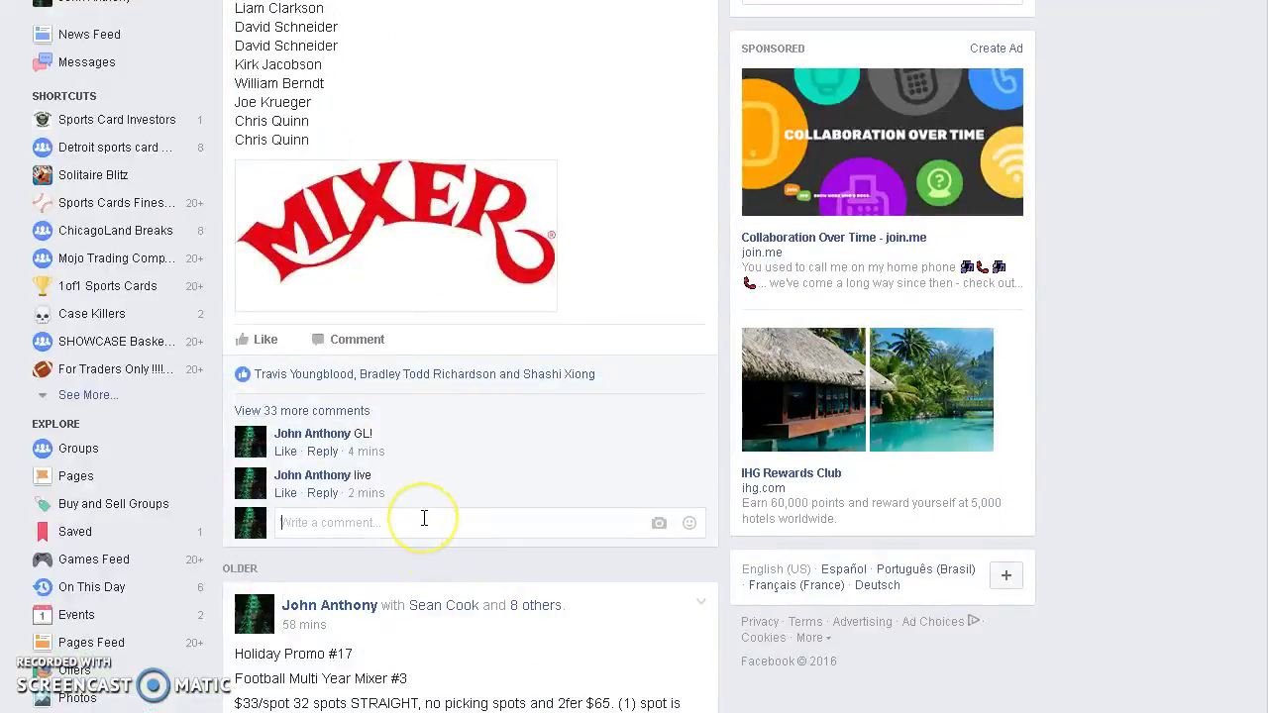